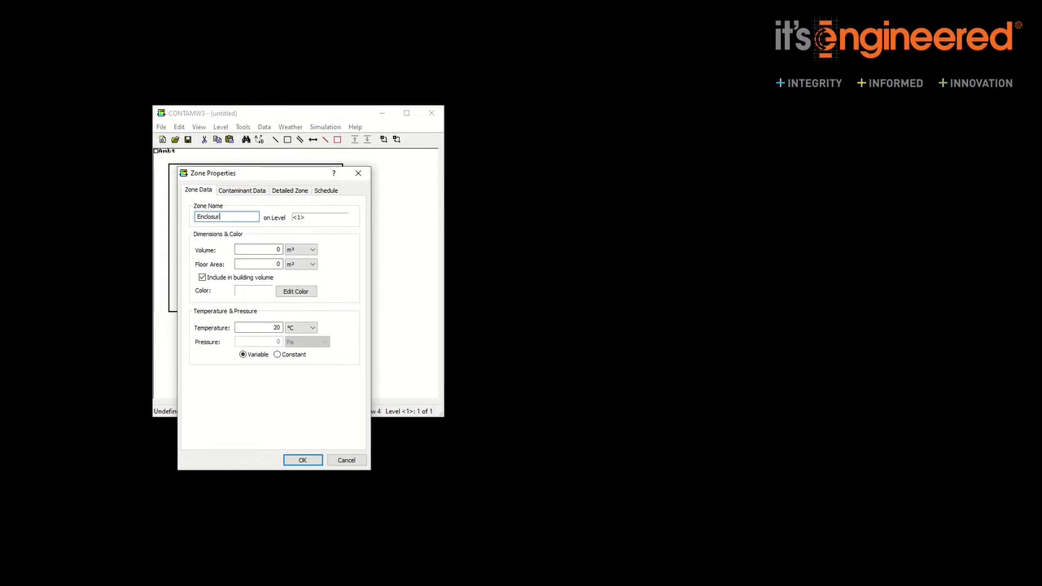
Name the zone Enclosure and set its floor area to 1 m².
{"action": "double_click", "coordinate": [281, 264]}
{"action": "type", "text": "1"}
{"action": "left_click", "coordinate": [272, 250]}
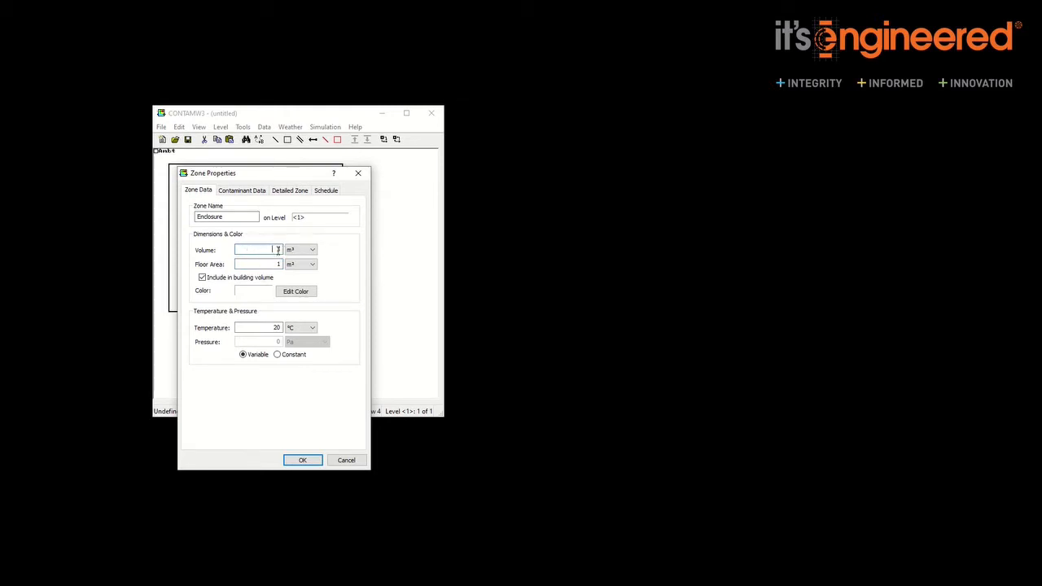
{"action": "left_click", "coordinate": [302, 460]}
Edit the level data so that level <1> has a distance to the level above of 1 m.
{"action": "left_click", "coordinate": [221, 127]}
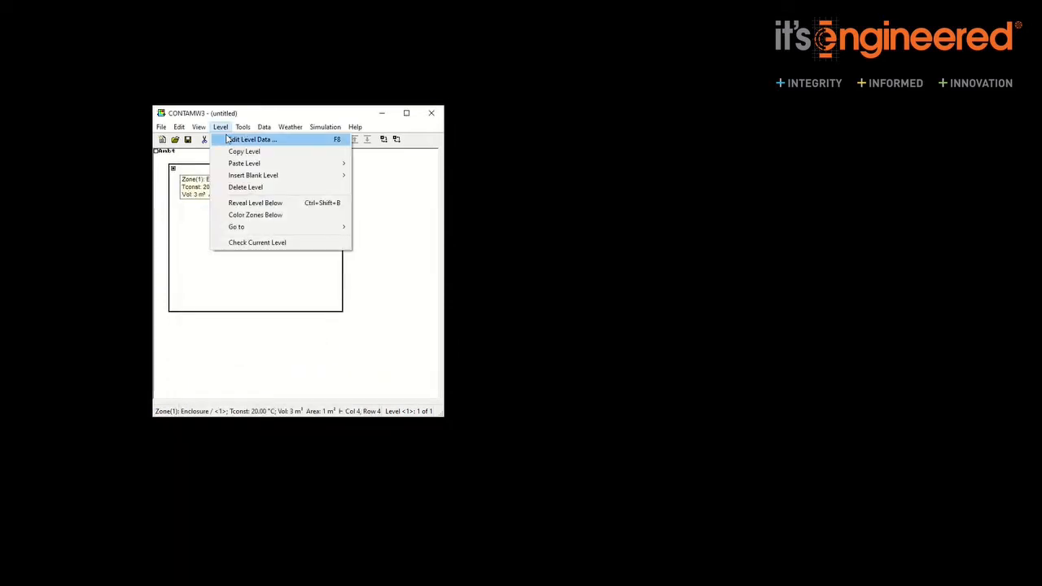
{"action": "left_click", "coordinate": [231, 141]}
{"action": "left_click_drag", "start_coordinate": [383, 301], "coordinate": [437, 308]}
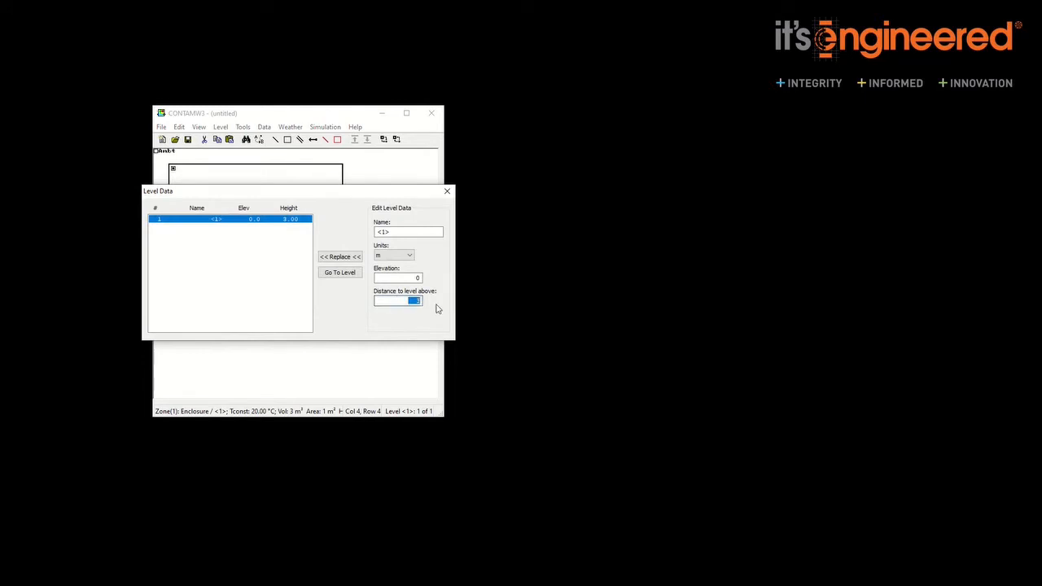
{"action": "type", "text": "1"}
{"action": "left_click", "coordinate": [332, 257]}
{"action": "left_click", "coordinate": [343, 291]}
{"action": "left_click", "coordinate": [447, 190]}
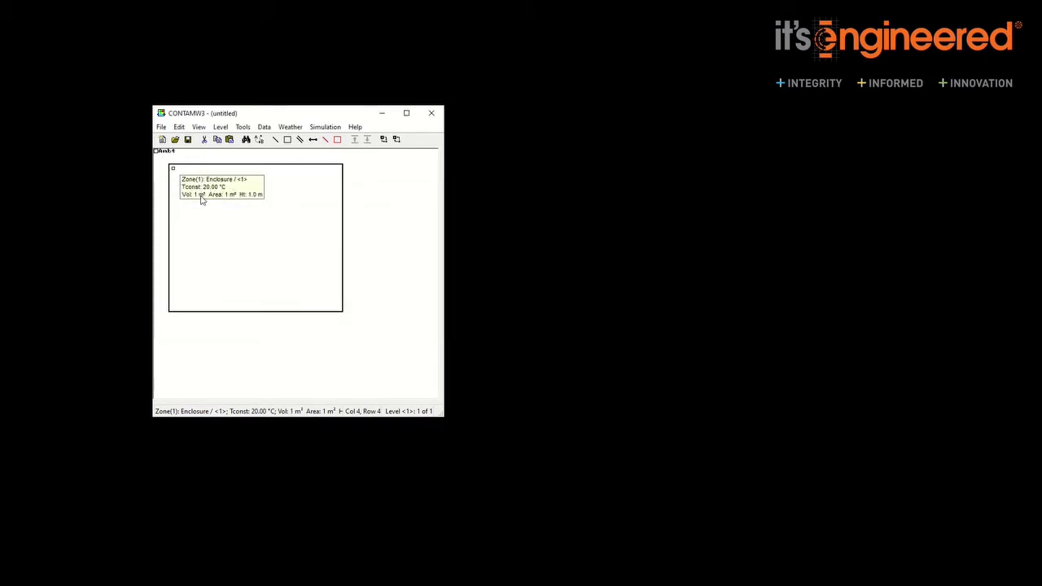
Place an air supply point near the middle of the Enclosure zone.
{"action": "left_click", "coordinate": [252, 231]}
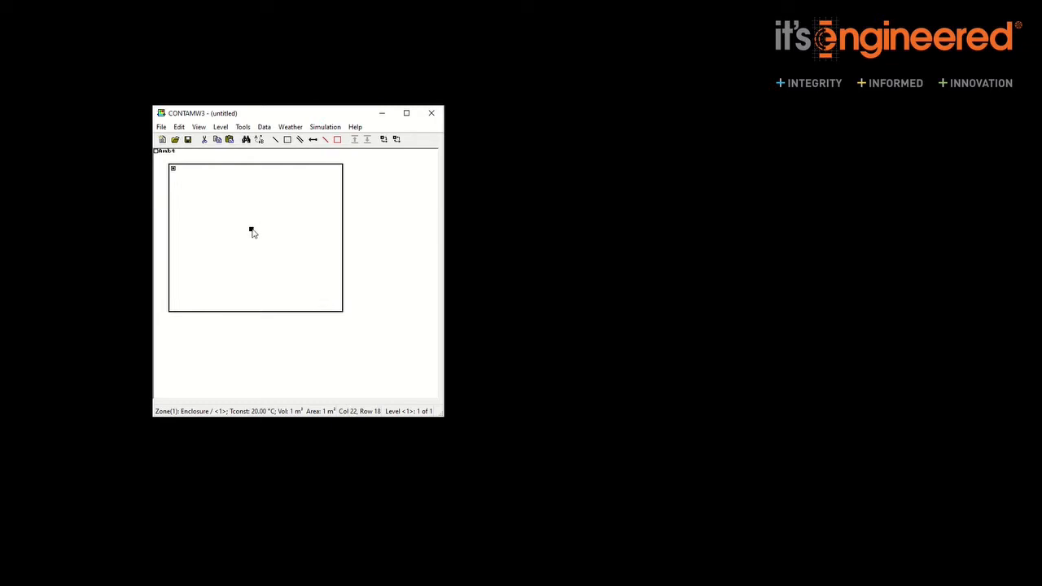
{"action": "right_click", "coordinate": [252, 232]}
{"action": "left_click", "coordinate": [289, 305]}
{"action": "double_click", "coordinate": [252, 232]}
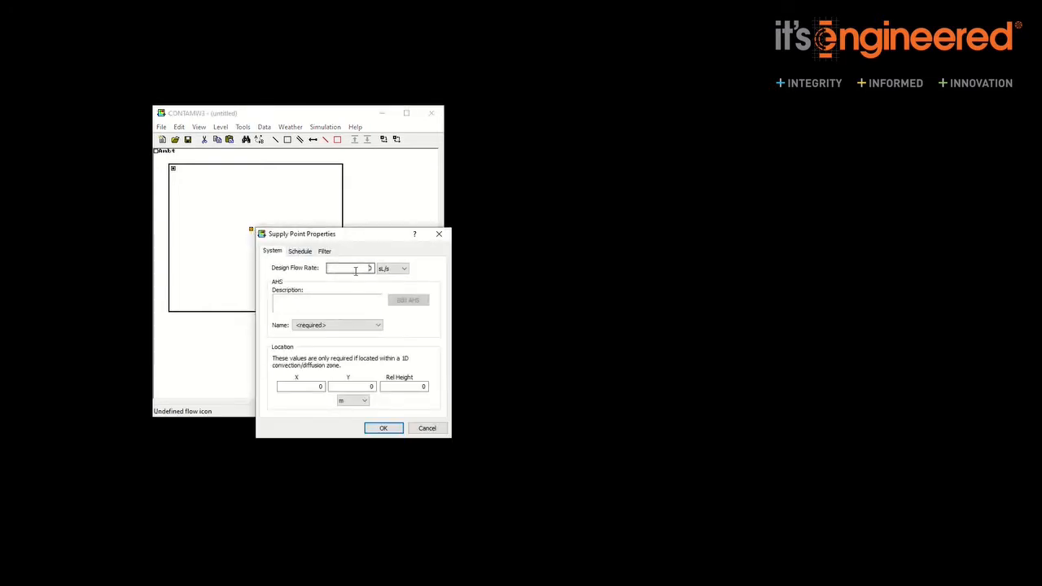
{"action": "type", "text": "2.5"}
{"action": "left_click", "coordinate": [395, 429]}
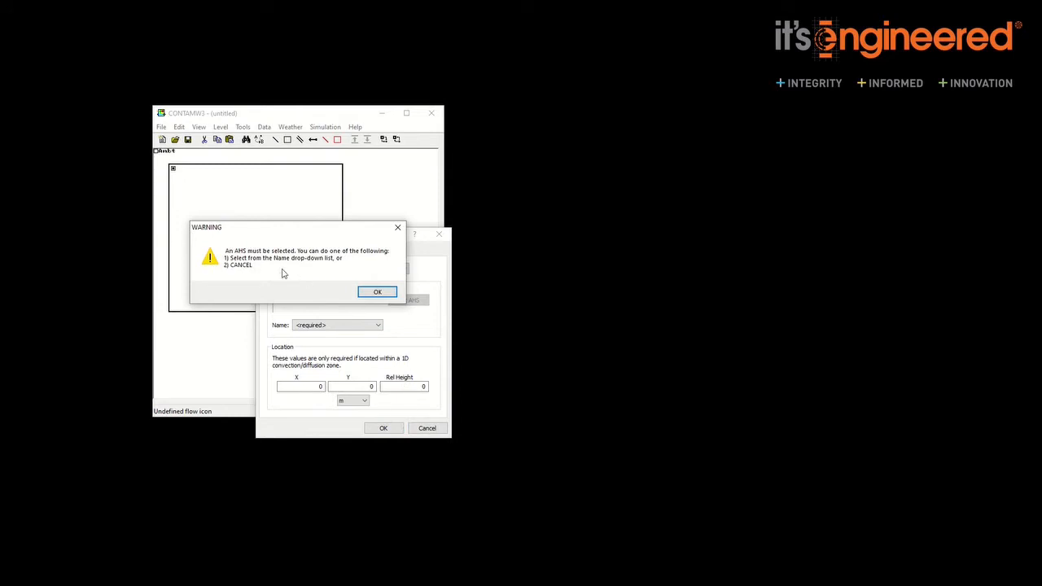
{"action": "left_click", "coordinate": [378, 292]}
{"action": "left_click", "coordinate": [428, 427]}
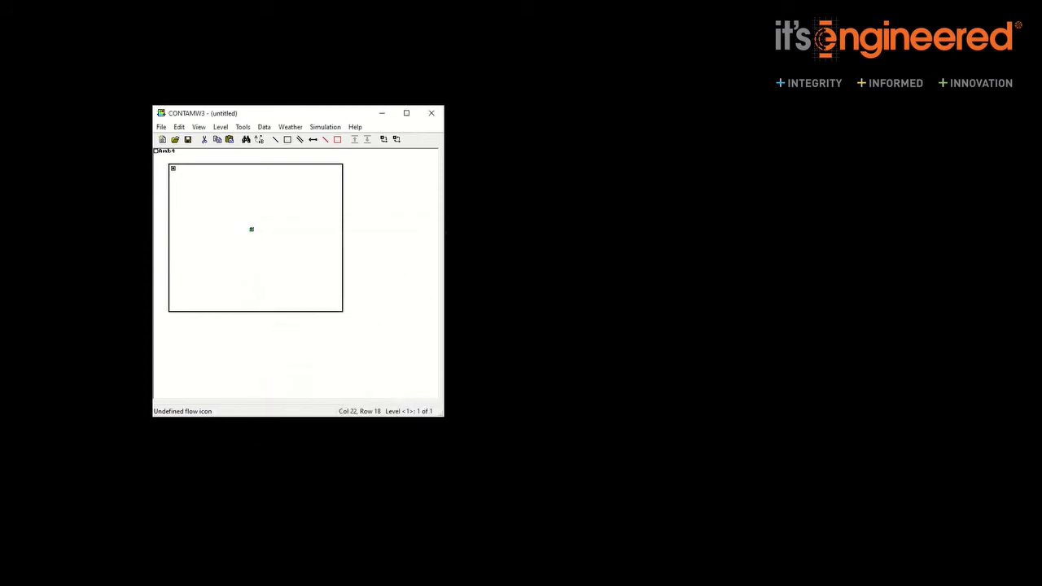
Add a simple air handling system in the ambient area outside the enclosure and name it AHU_SA.
{"action": "left_click", "coordinate": [424, 158]}
{"action": "right_click", "coordinate": [424, 158]}
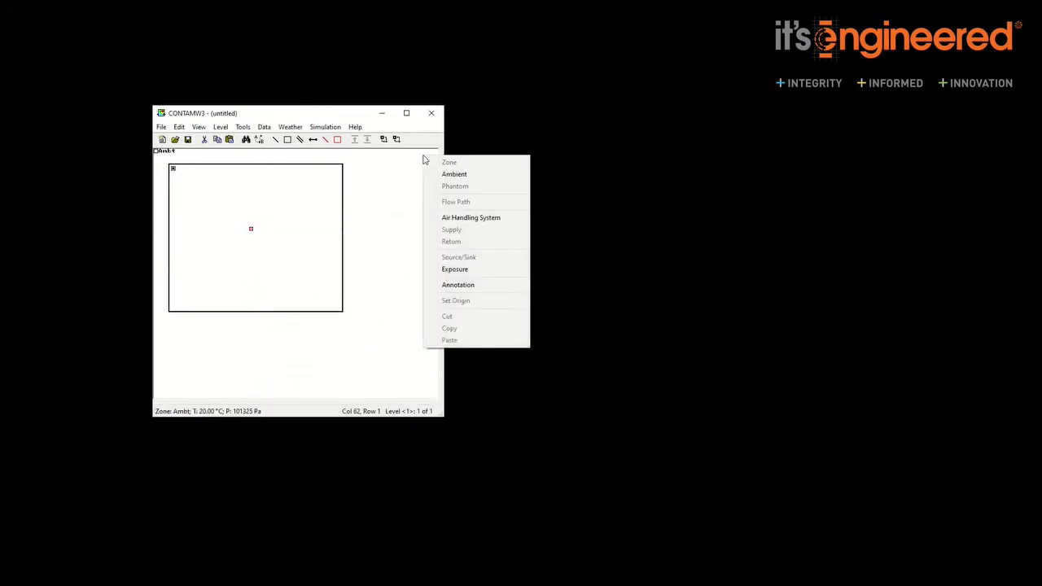
{"action": "left_click", "coordinate": [452, 221]}
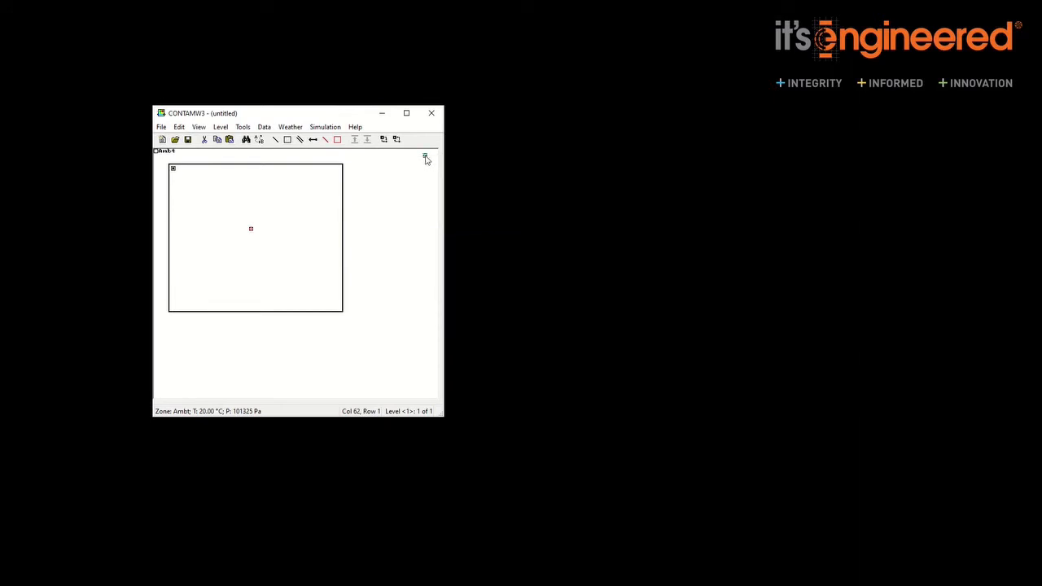
{"action": "double_click", "coordinate": [425, 157]}
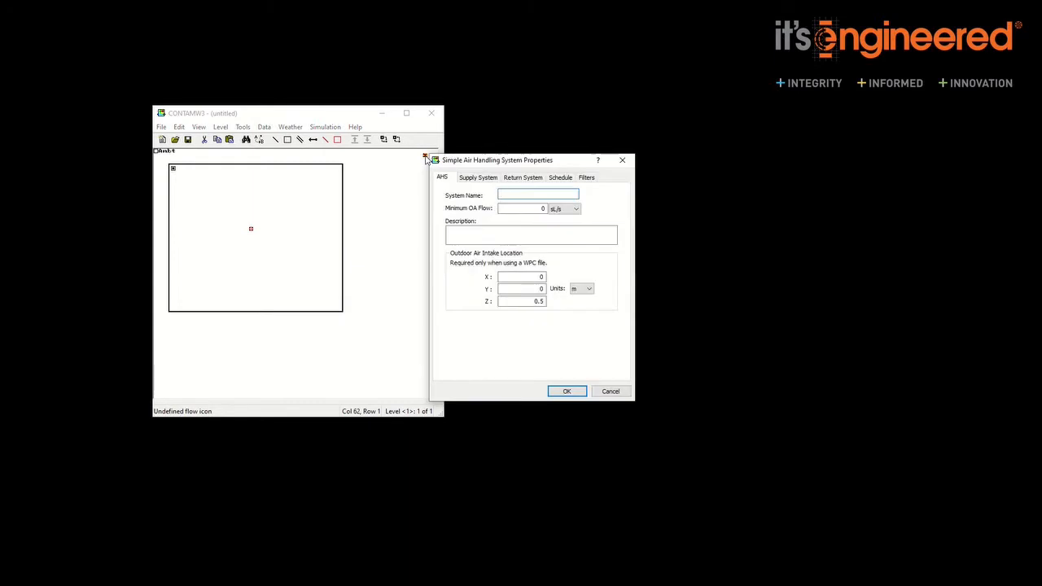
{"action": "type", "text": "AHU_SA"}
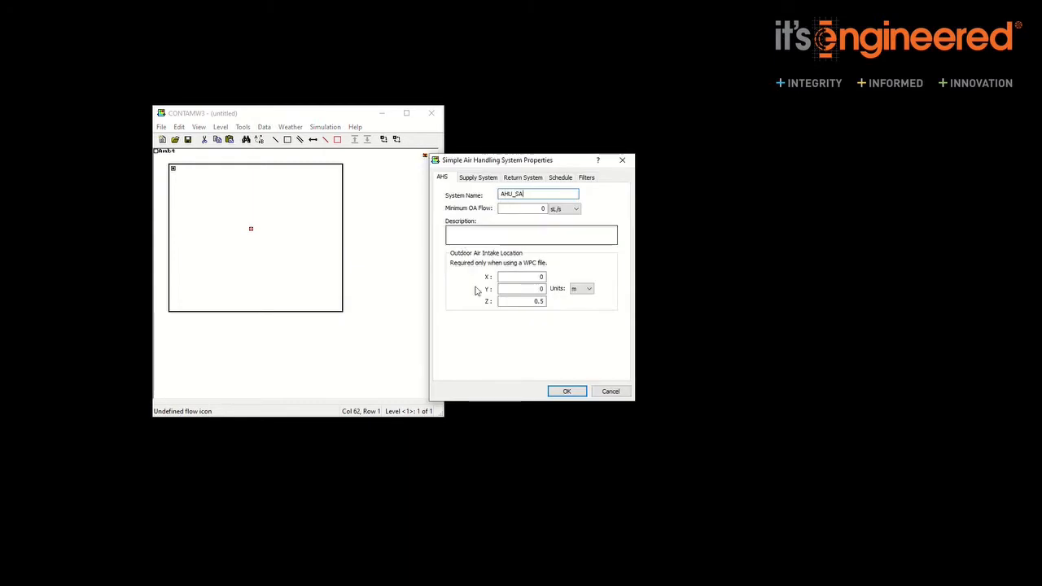
{"action": "left_click", "coordinate": [566, 390]}
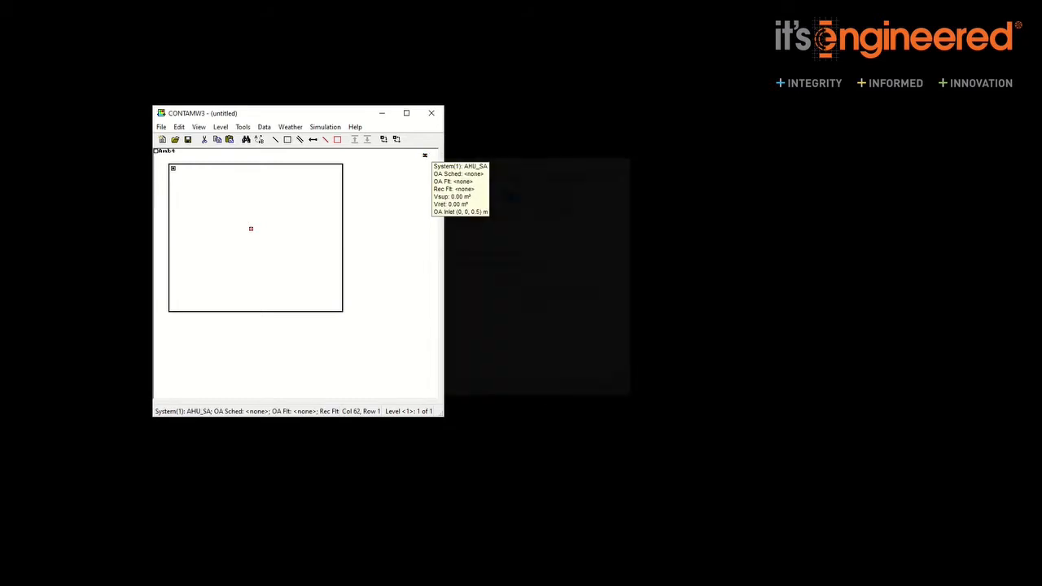
Define the supply point with a design flow rate of 2.5 sL/s and assign it to the AHU_SA system.
{"action": "double_click", "coordinate": [252, 230]}
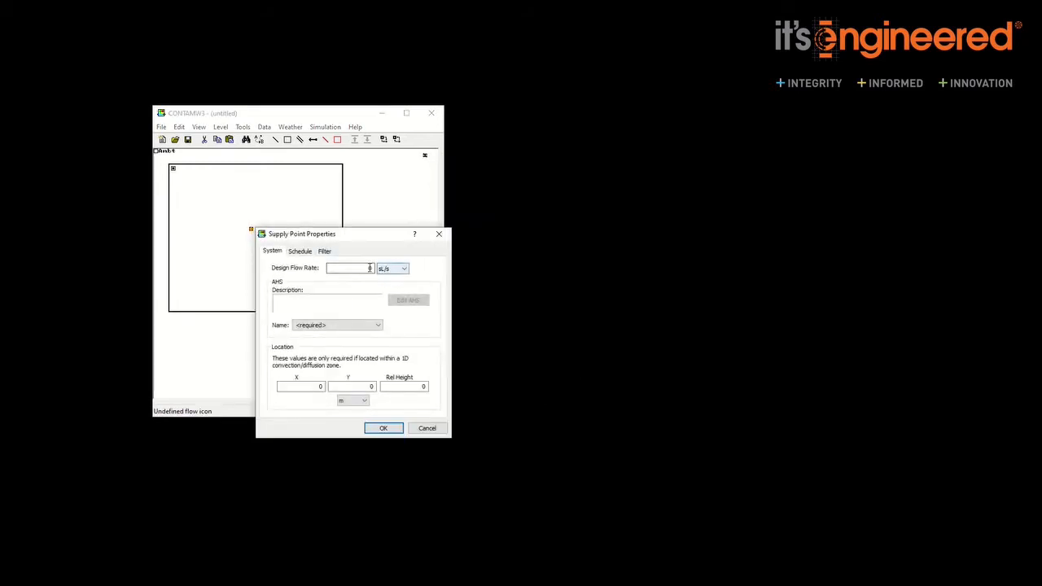
{"action": "left_click_drag", "start_coordinate": [366, 267], "coordinate": [381, 269]}
{"action": "type", "text": "2.5"}
{"action": "left_click", "coordinate": [311, 326]}
{"action": "left_click", "coordinate": [306, 342]}
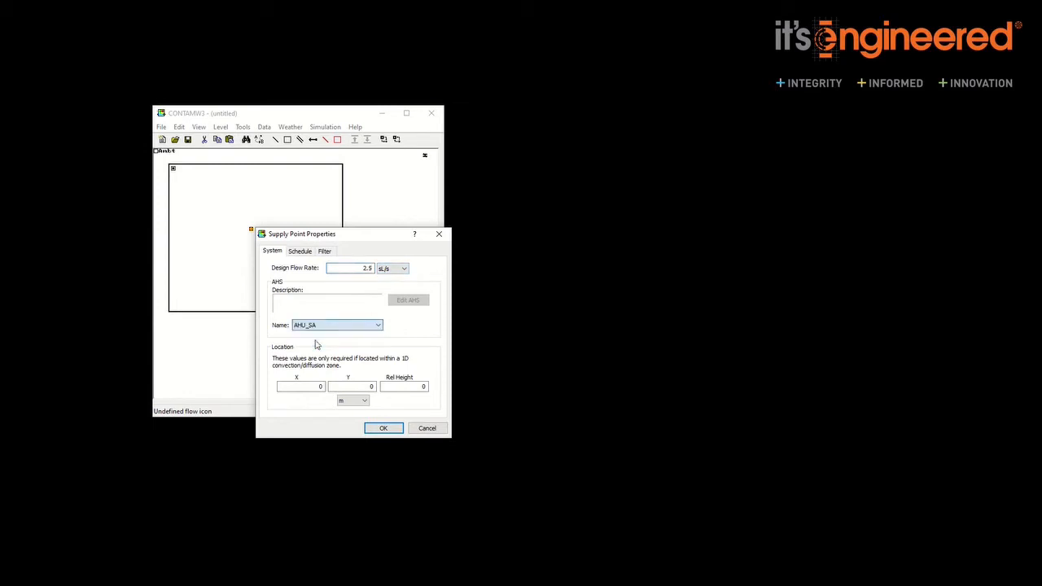
{"action": "left_click", "coordinate": [383, 427]}
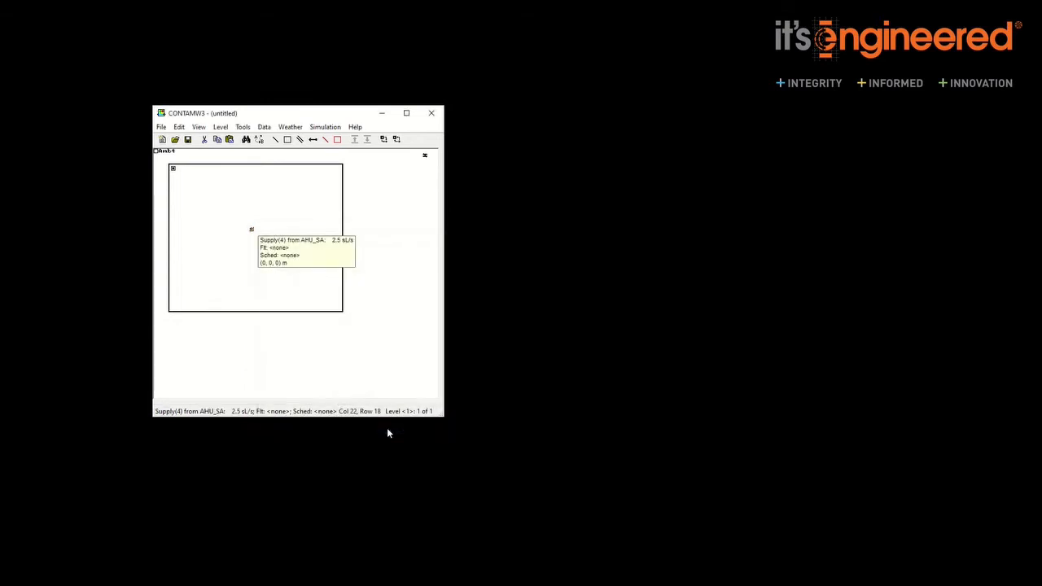
Try to run the simulation with only the supply point defined, and dismiss the building check report.
{"action": "left_click", "coordinate": [330, 130]}
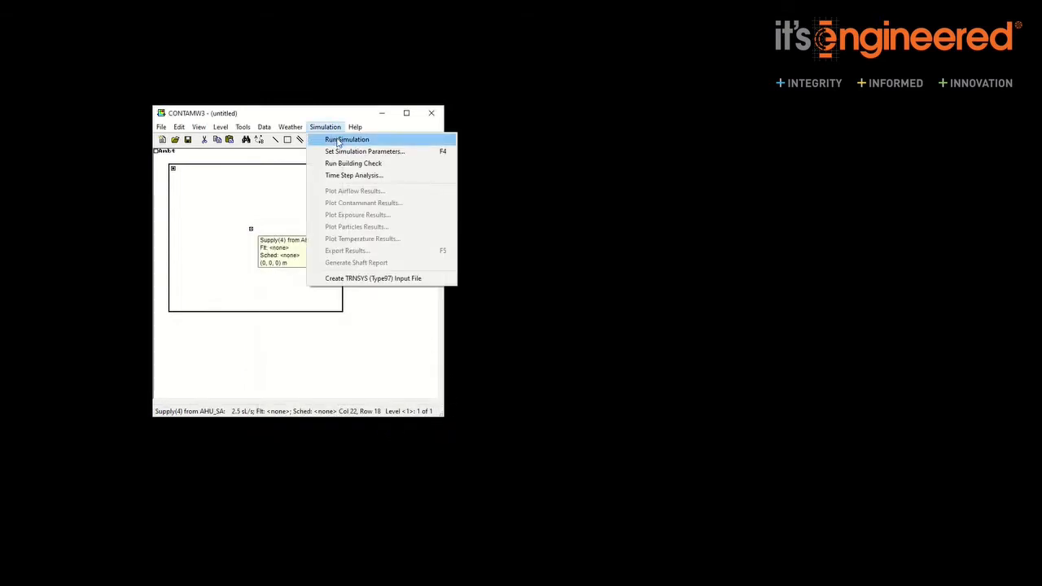
{"action": "left_click", "coordinate": [338, 140]}
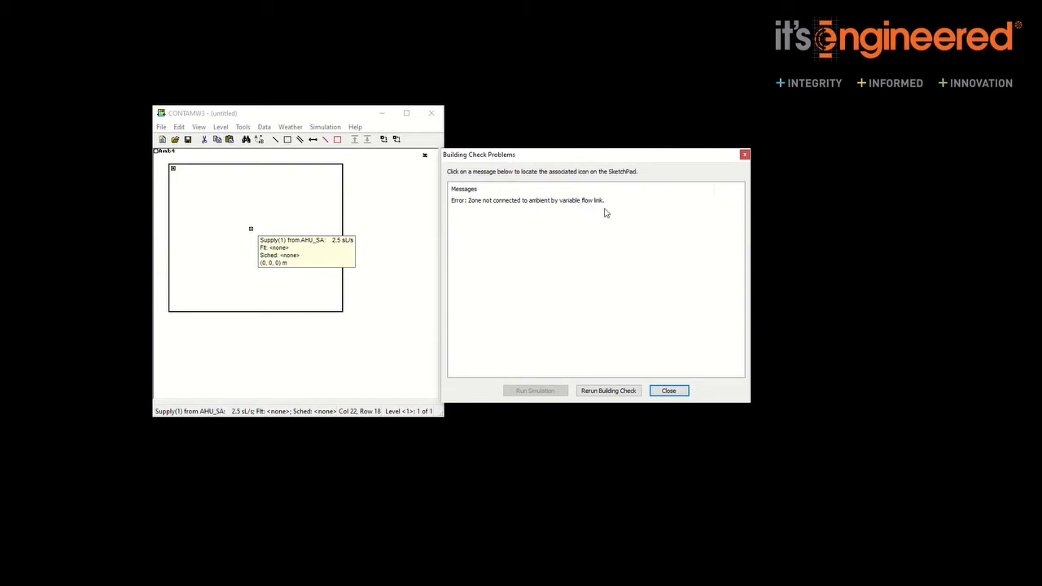
{"action": "left_click", "coordinate": [669, 390]}
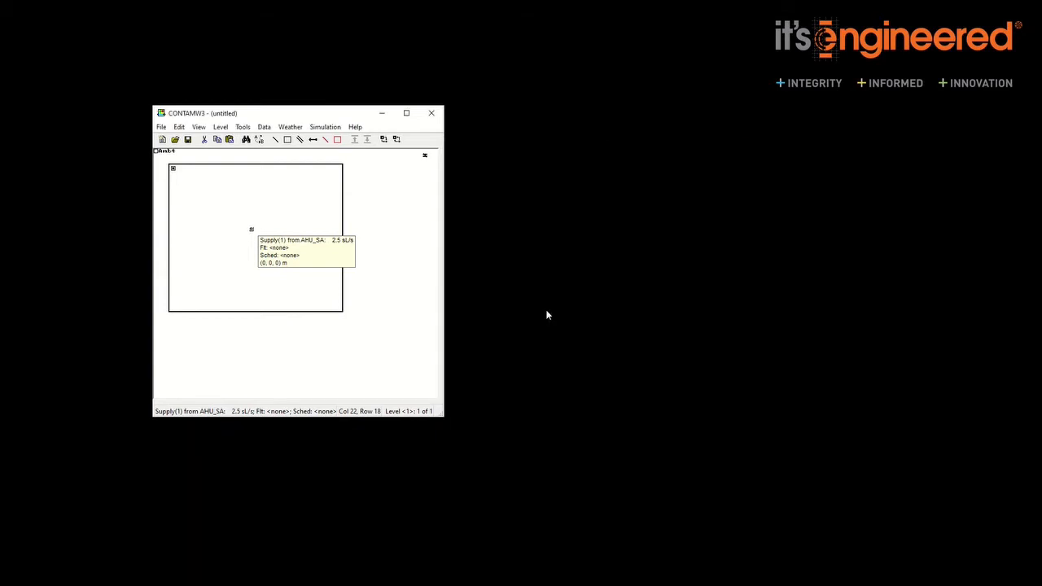
Place a flow path on the enclosure's right wall and create a new Leakage Area Data element named BLOCK for it.
{"action": "right_click", "coordinate": [342, 231]}
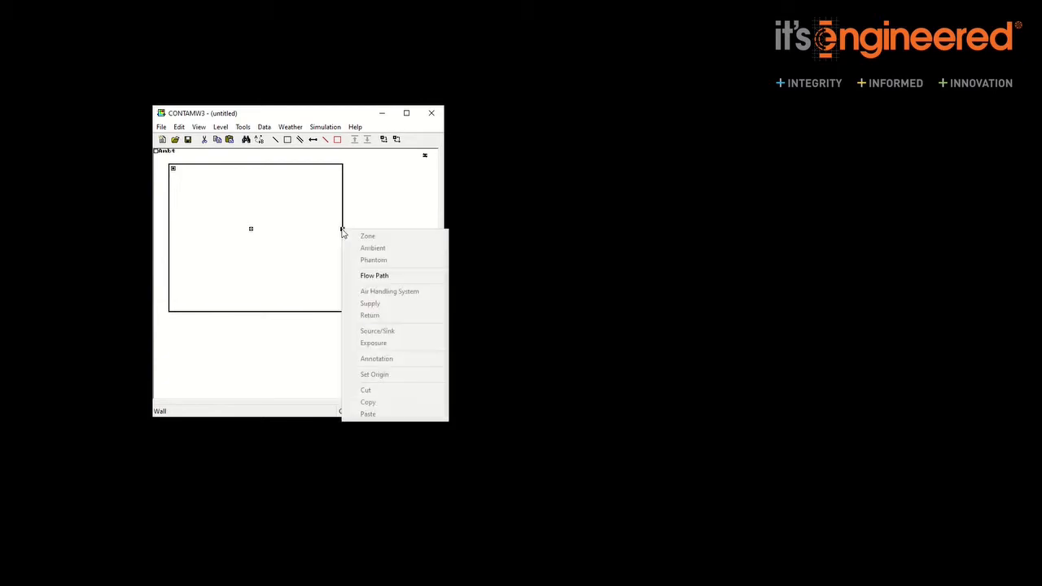
{"action": "left_click", "coordinate": [380, 277]}
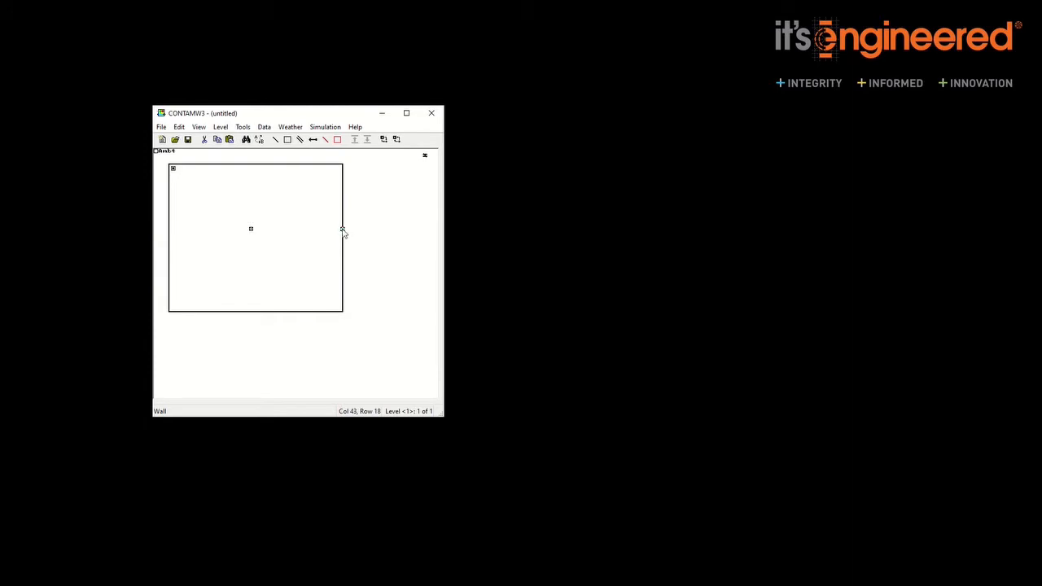
{"action": "double_click", "coordinate": [342, 231]}
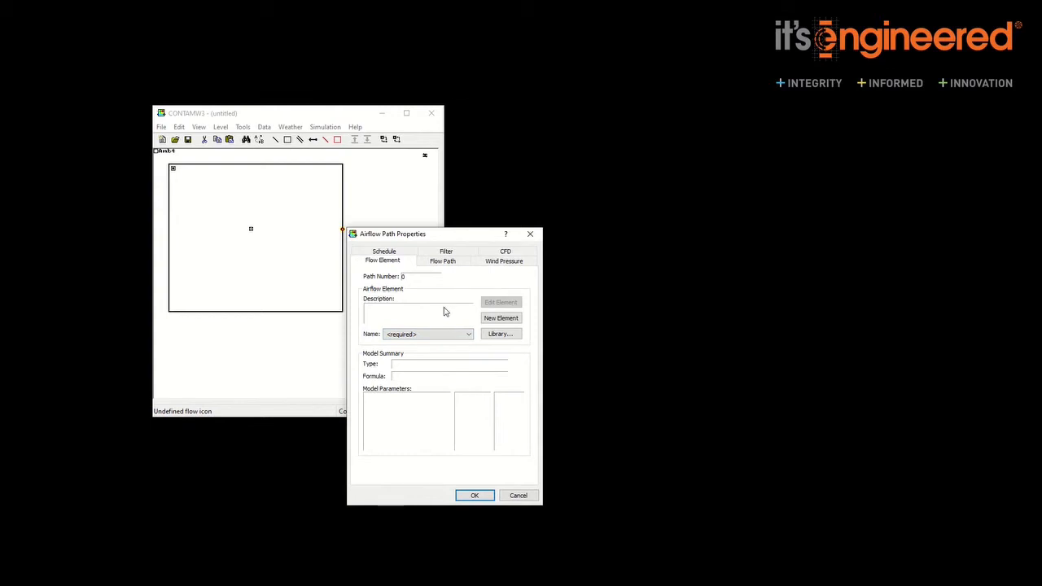
{"action": "left_click", "coordinate": [501, 318]}
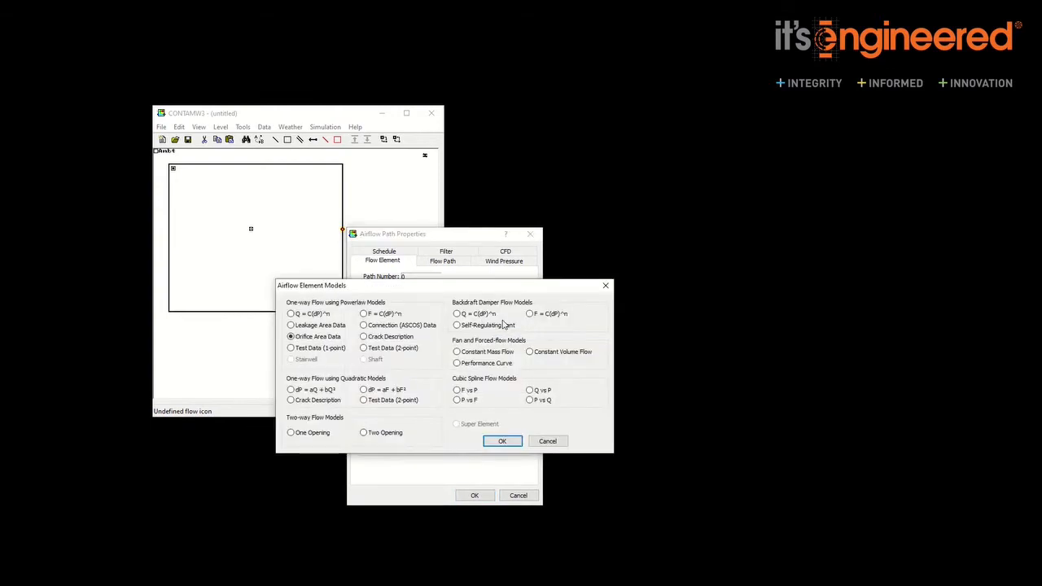
{"action": "left_click", "coordinate": [314, 326]}
{"action": "left_click", "coordinate": [501, 441]}
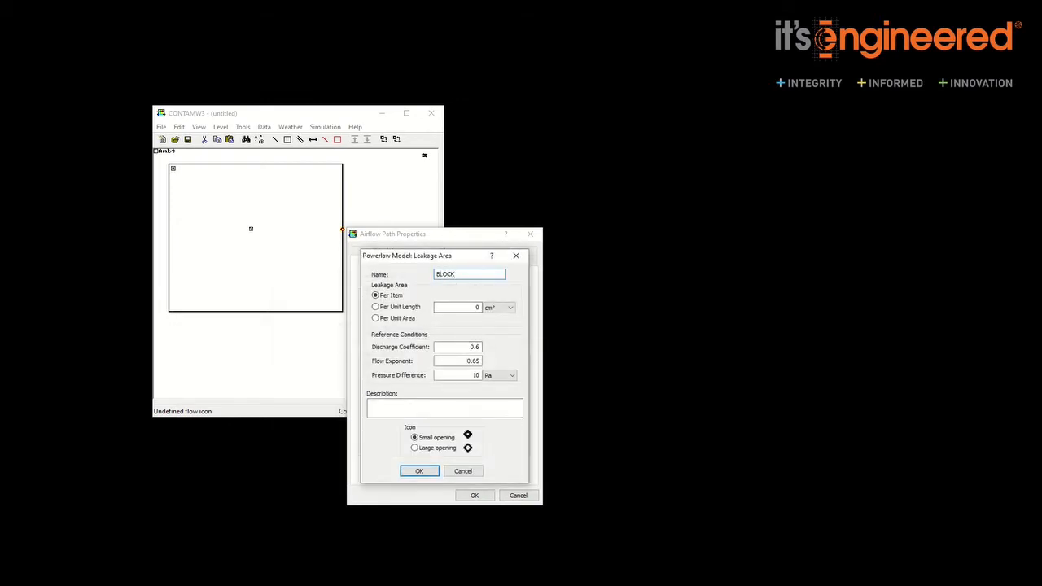
Set the BLOCK element's leakage area per unit area to 10 cm²/m² and apply it to the flow path.
{"action": "left_click", "coordinate": [376, 319]}
{"action": "double_click", "coordinate": [458, 307]}
{"action": "type", "text": "1"}
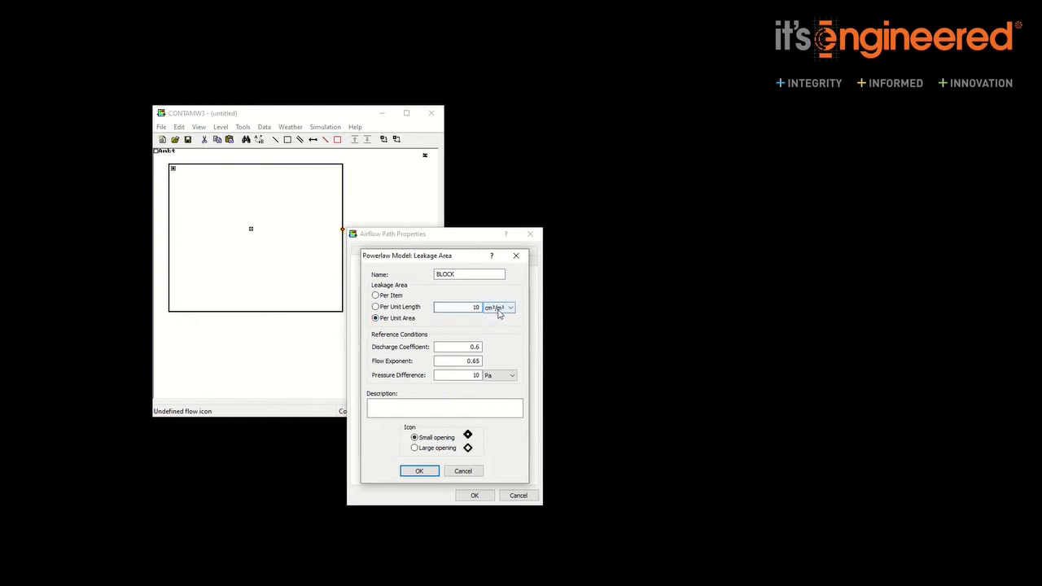
{"action": "left_click", "coordinate": [420, 470]}
{"action": "left_click", "coordinate": [476, 501]}
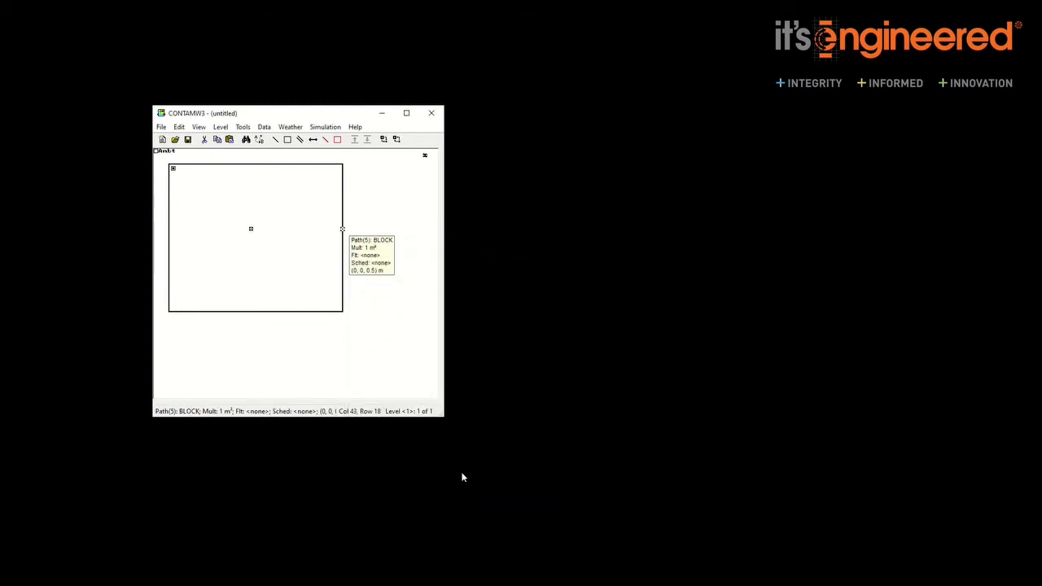
Save the project over Demo.prj and run the steady-state airflow simulation to completion.
{"action": "left_click", "coordinate": [403, 328]}
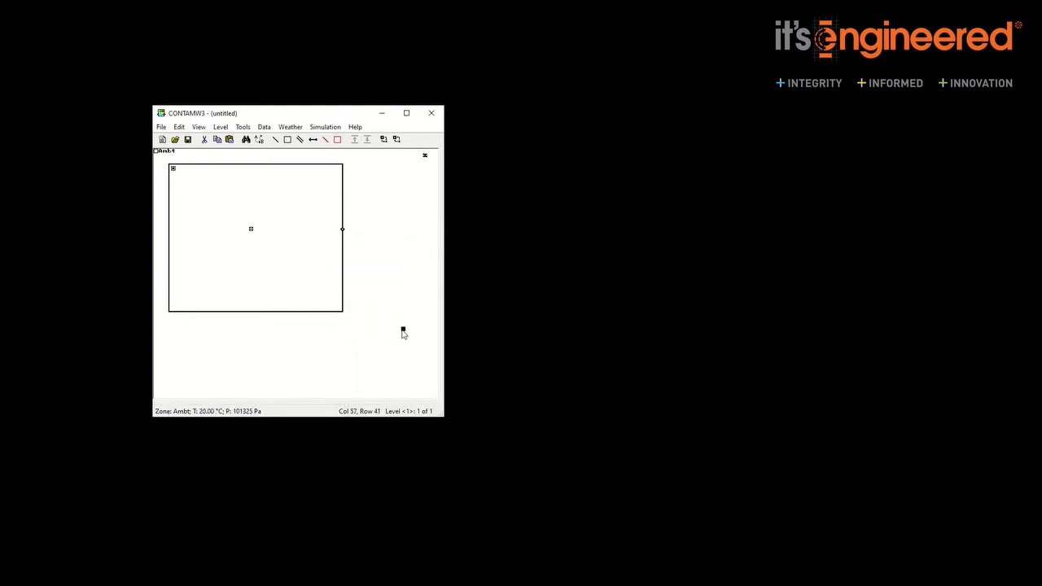
{"action": "left_click", "coordinate": [325, 126]}
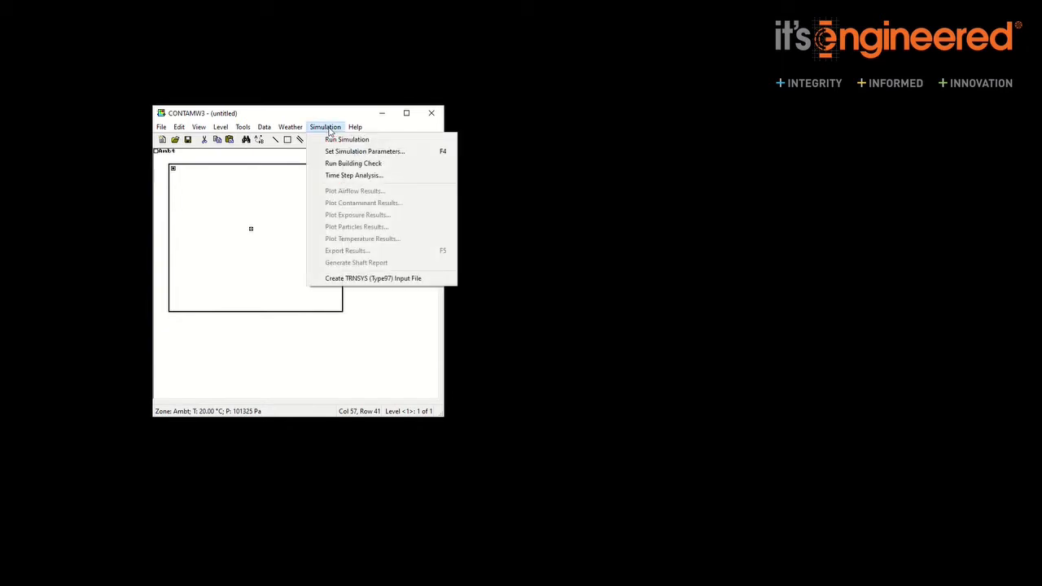
{"action": "left_click", "coordinate": [336, 137]}
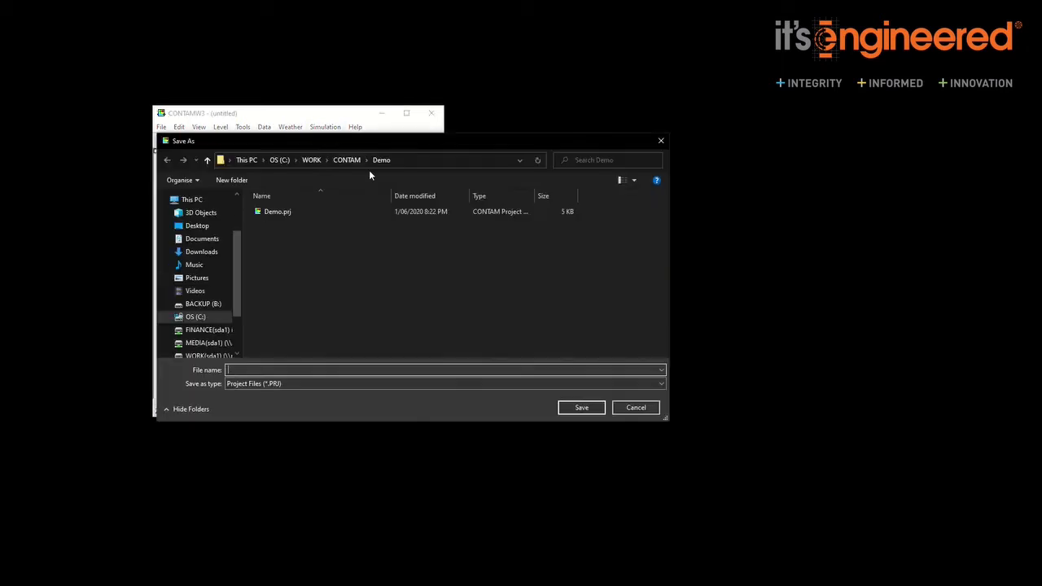
{"action": "left_click", "coordinate": [276, 212]}
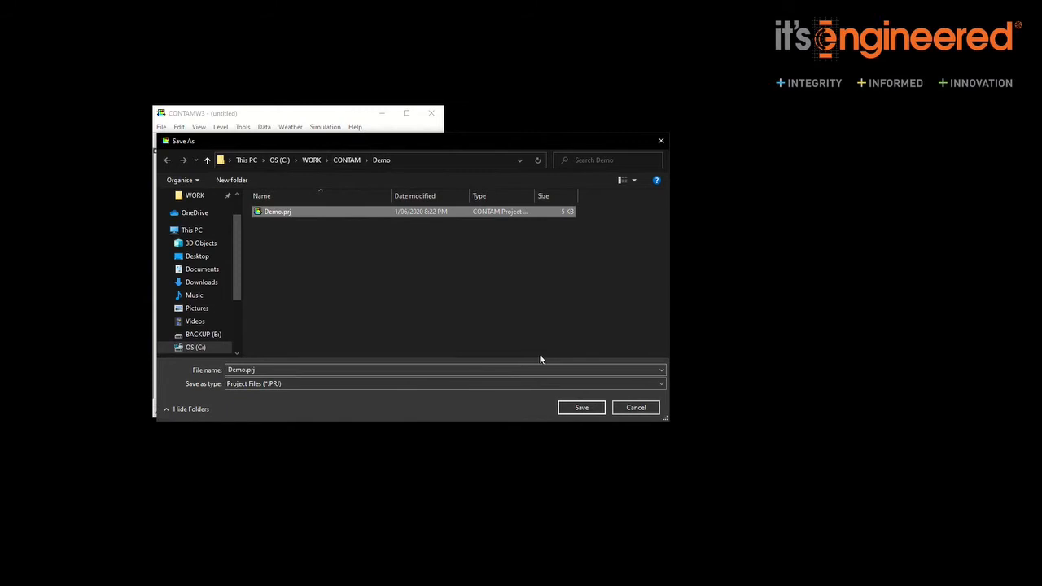
{"action": "left_click", "coordinate": [581, 407]}
{"action": "left_click", "coordinate": [552, 290]}
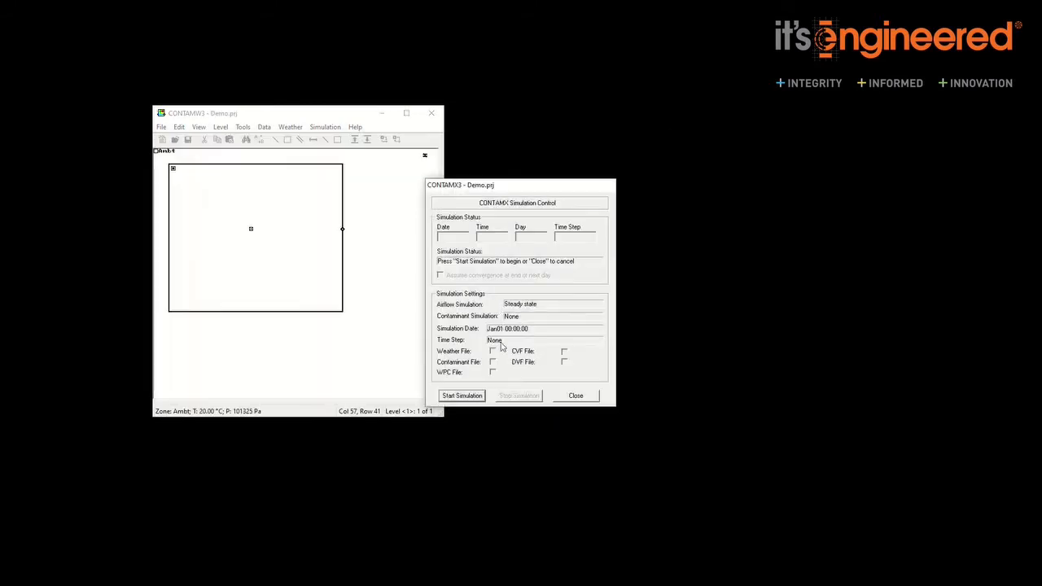
{"action": "left_click", "coordinate": [461, 396]}
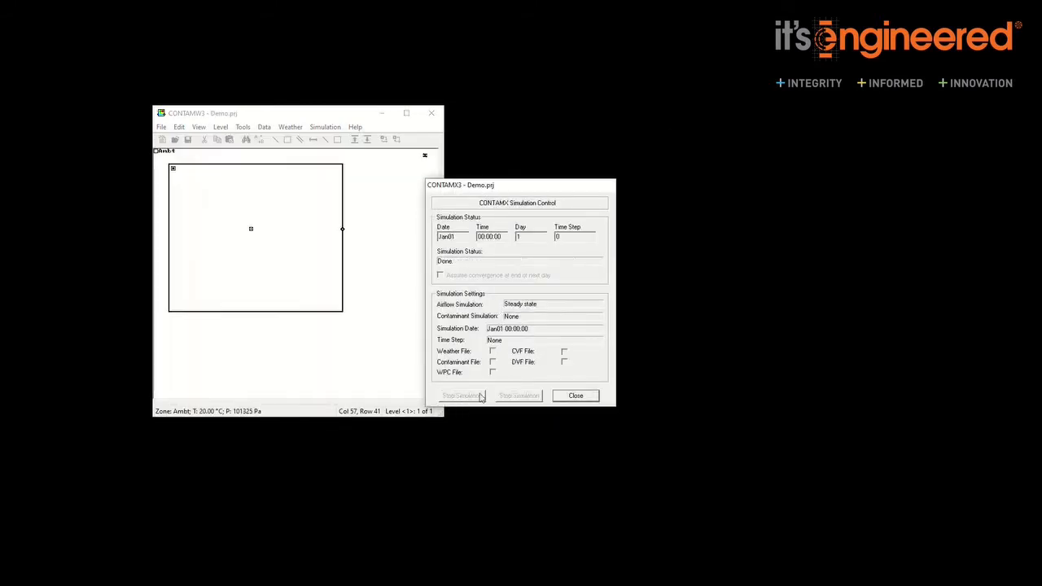
{"action": "left_click", "coordinate": [576, 396]}
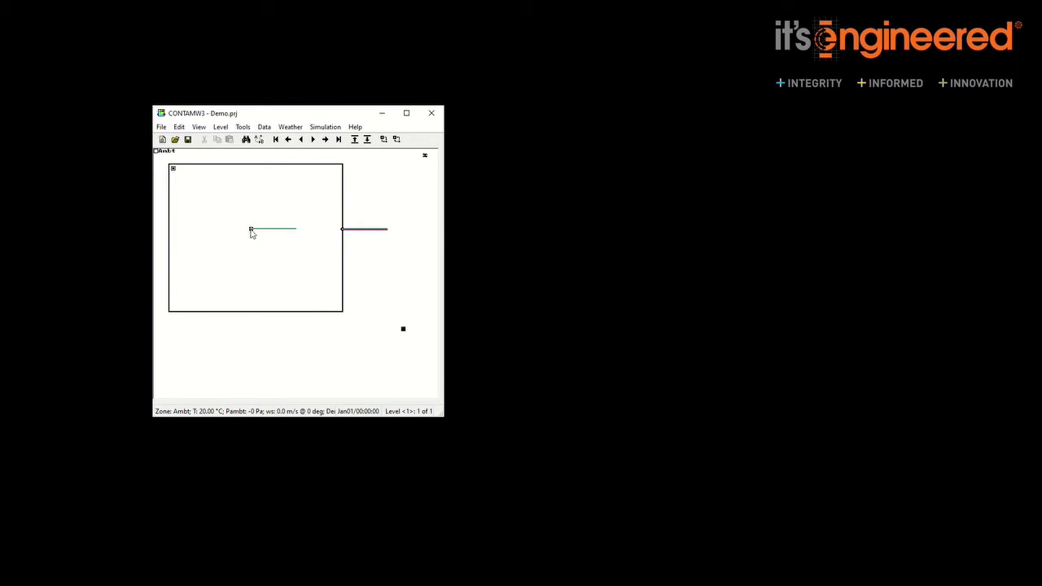
Set the BLOCK element's leakage area per unit area to 3 cm²/m² for the right wall's flow path.
{"action": "mouse_move", "coordinate": [252, 232]}
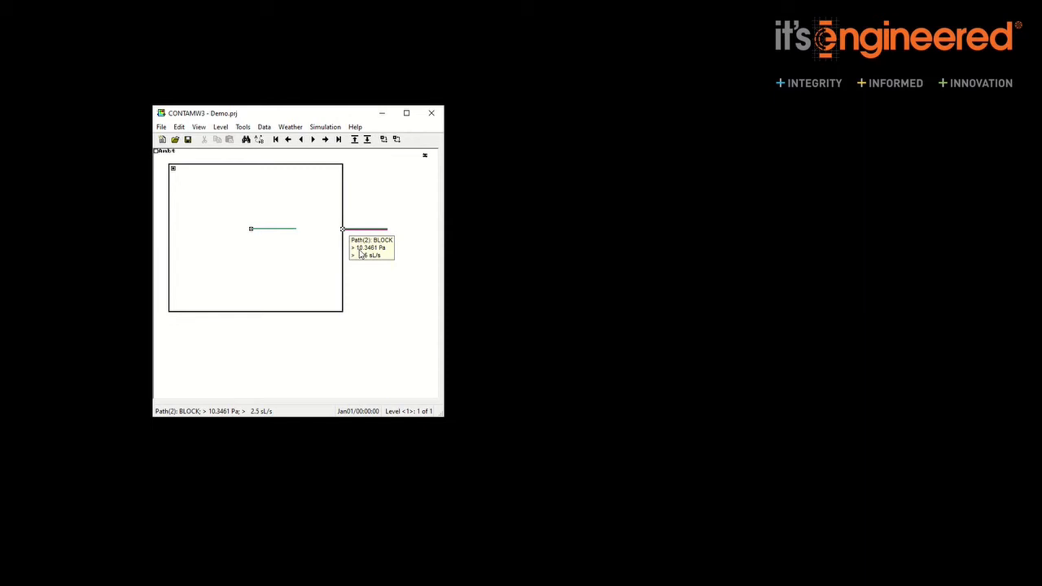
{"action": "double_click", "coordinate": [341, 230]}
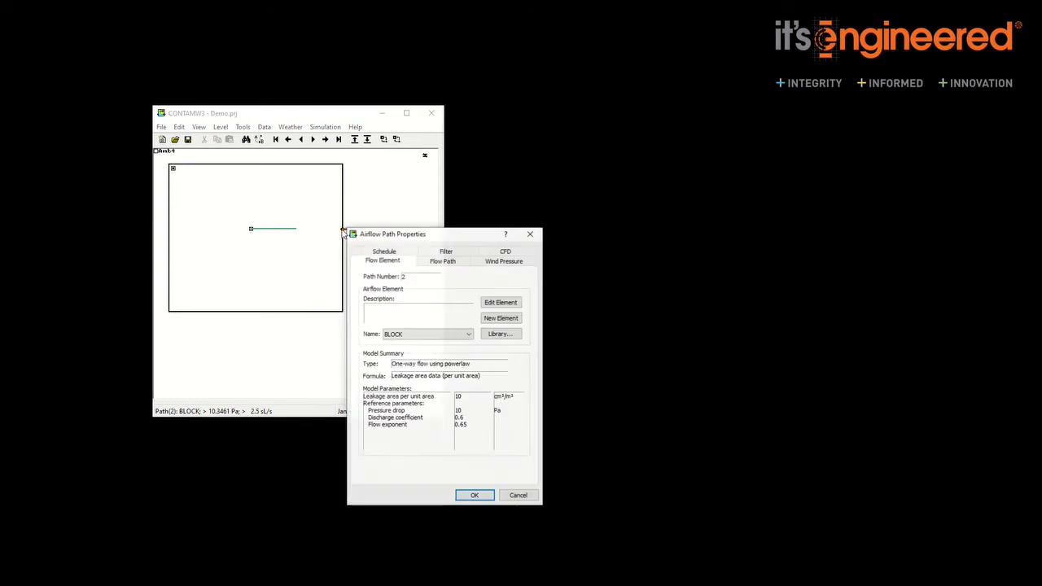
{"action": "left_click", "coordinate": [491, 304]}
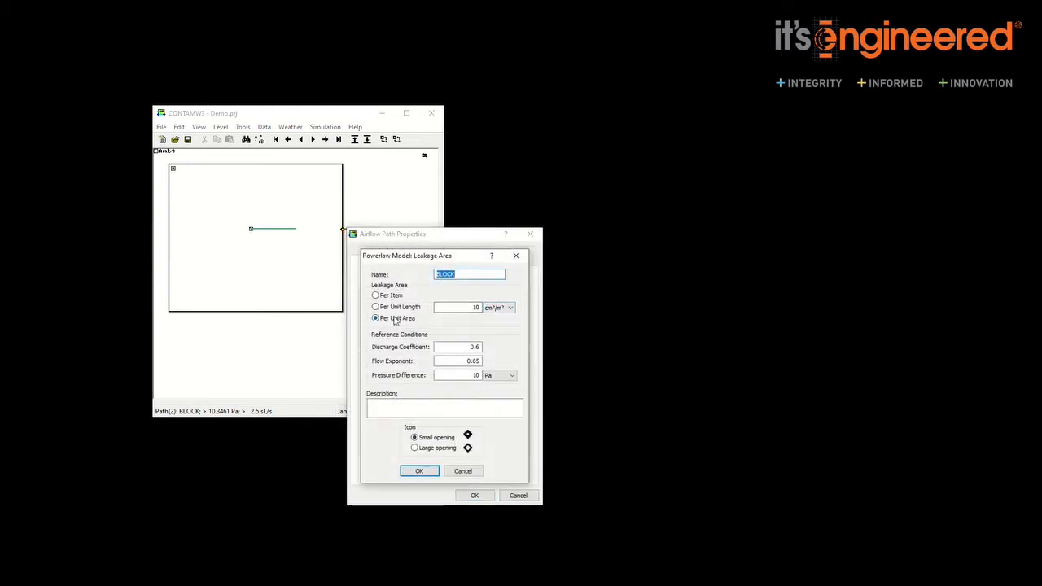
{"action": "double_click", "coordinate": [476, 307]}
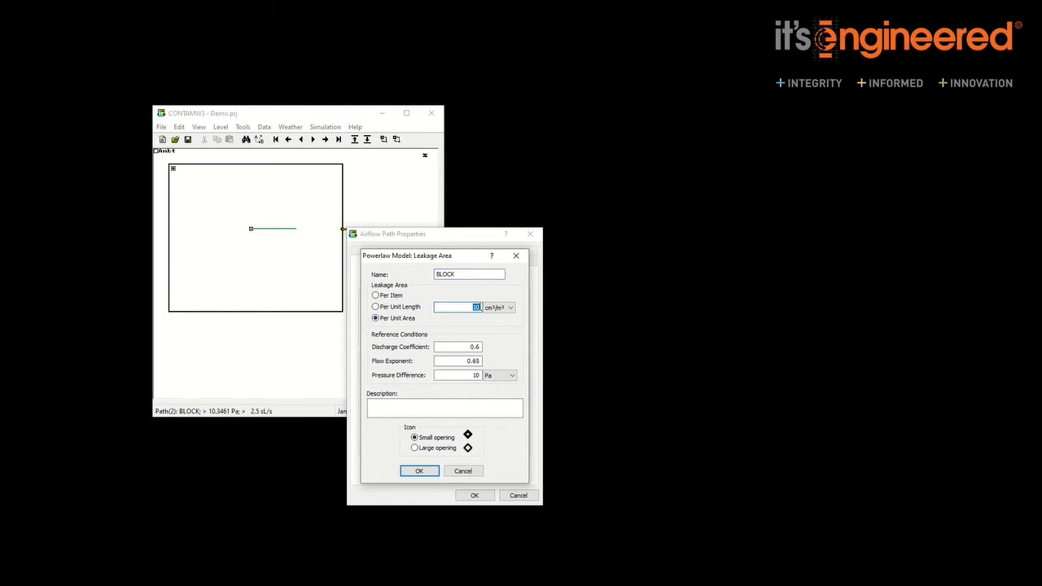
{"action": "type", "text": "3"}
{"action": "left_click", "coordinate": [419, 470]}
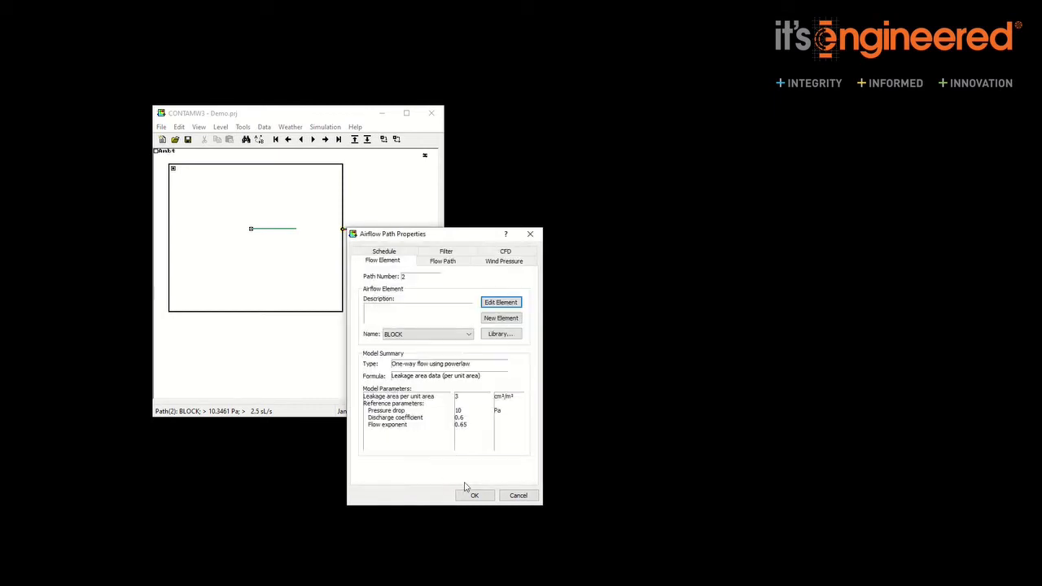
{"action": "left_click", "coordinate": [474, 495]}
Rerun the steady-state simulation with the 3 cm²/m² leakage and check the wall path's pressure and airflow.
{"action": "left_click", "coordinate": [326, 127]}
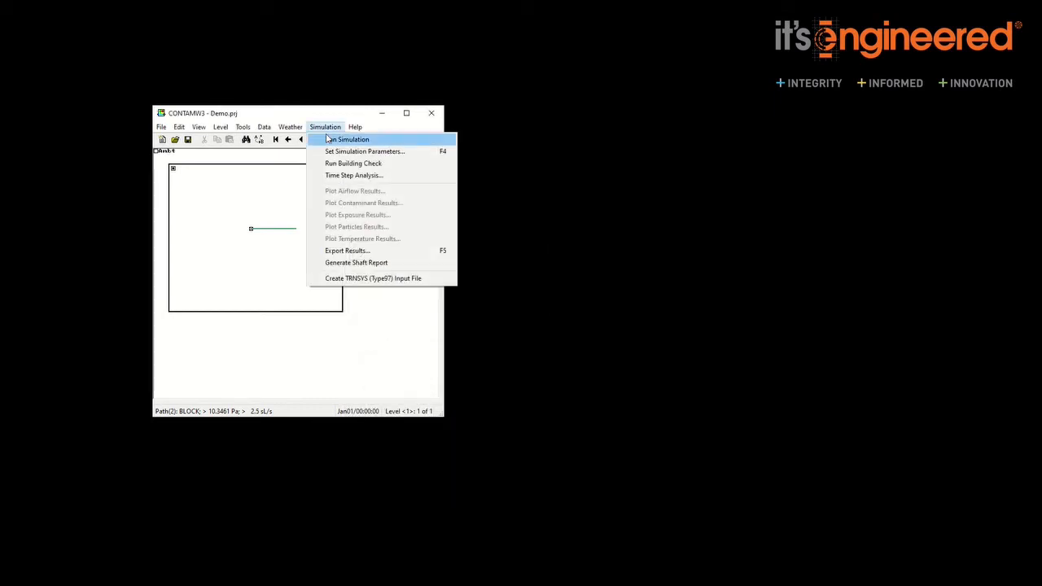
{"action": "left_click", "coordinate": [333, 141]}
{"action": "left_click", "coordinate": [462, 393]}
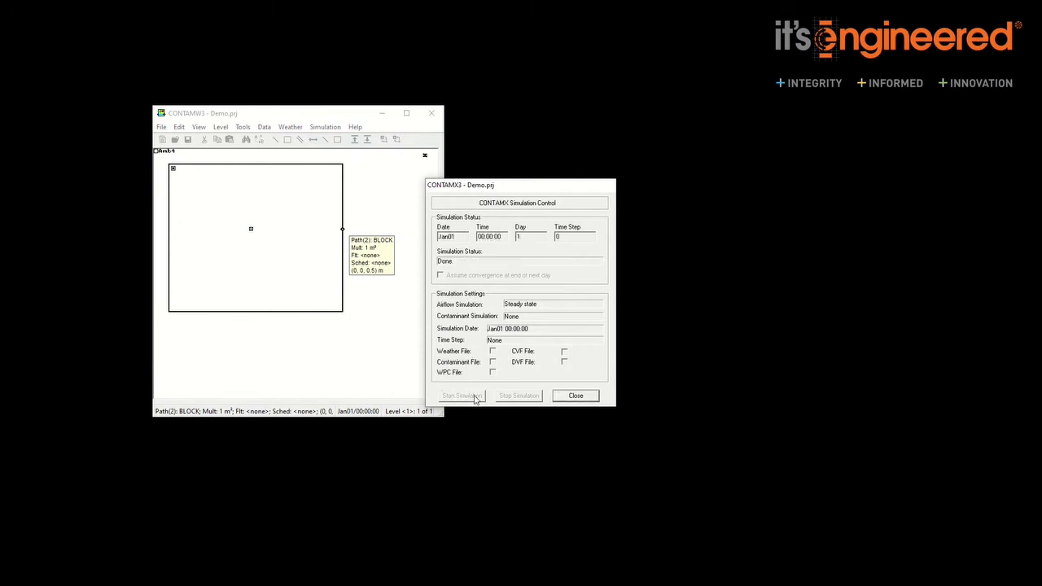
{"action": "left_click", "coordinate": [575, 394]}
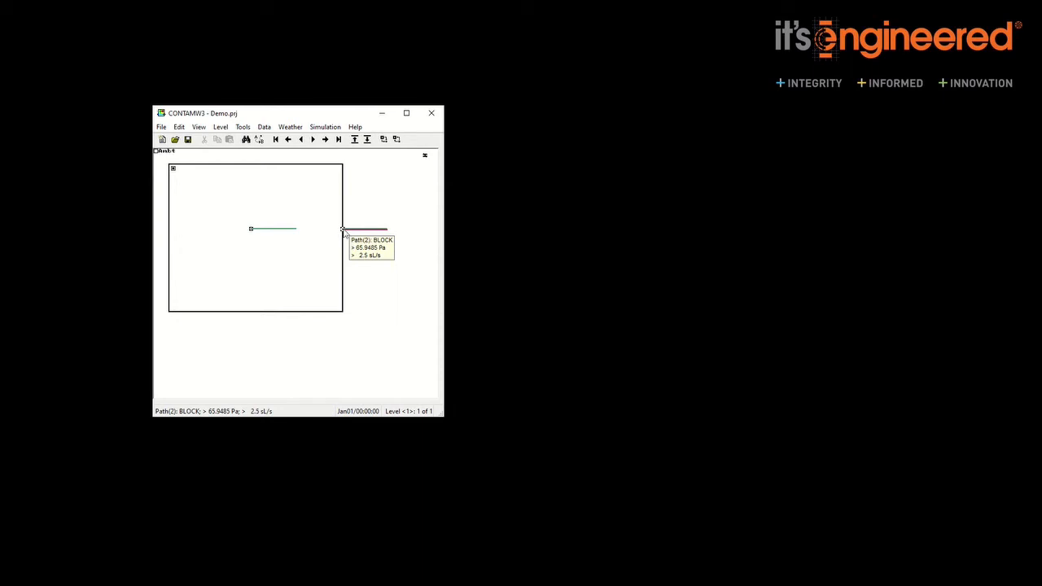
Set the BLOCK element's leakage area per unit area to 3.6 cm²/m² and apply it to the right wall's flow path.
{"action": "double_click", "coordinate": [342, 231]}
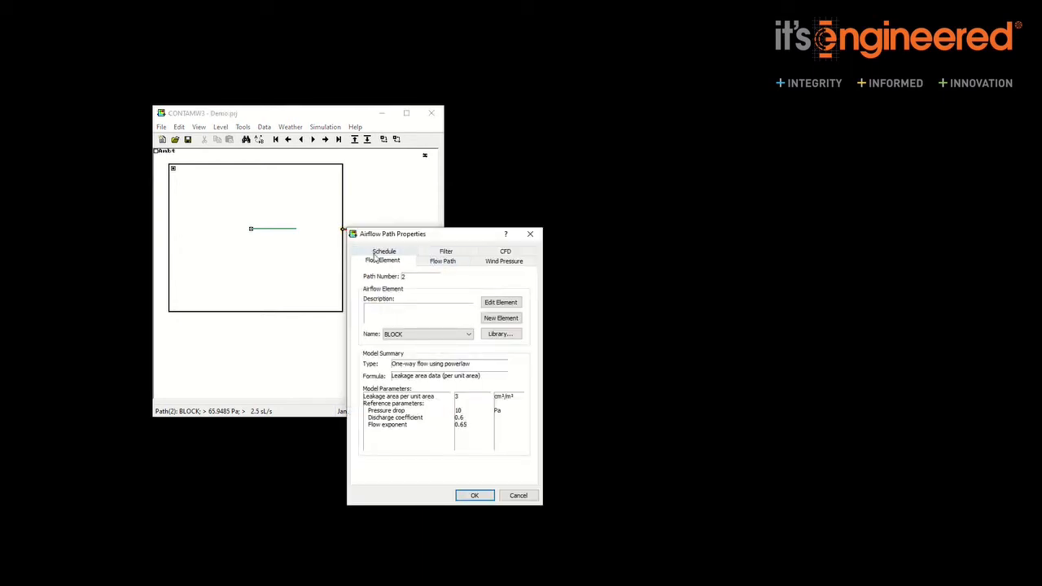
{"action": "left_click", "coordinate": [495, 306]}
{"action": "left_click", "coordinate": [476, 307]}
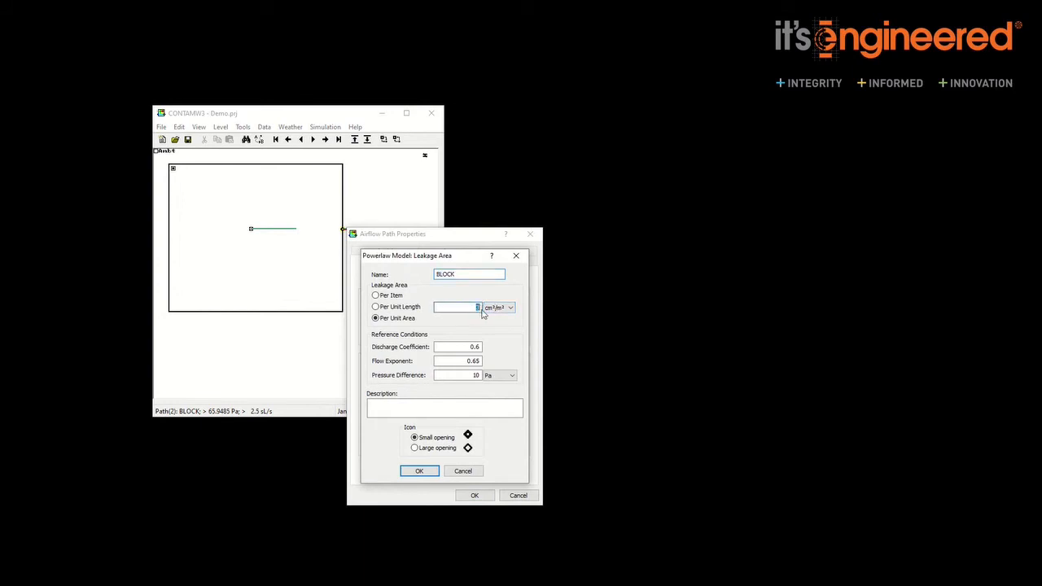
{"action": "type", "text": "3.6"}
{"action": "left_click", "coordinate": [419, 470]}
{"action": "left_click", "coordinate": [472, 496]}
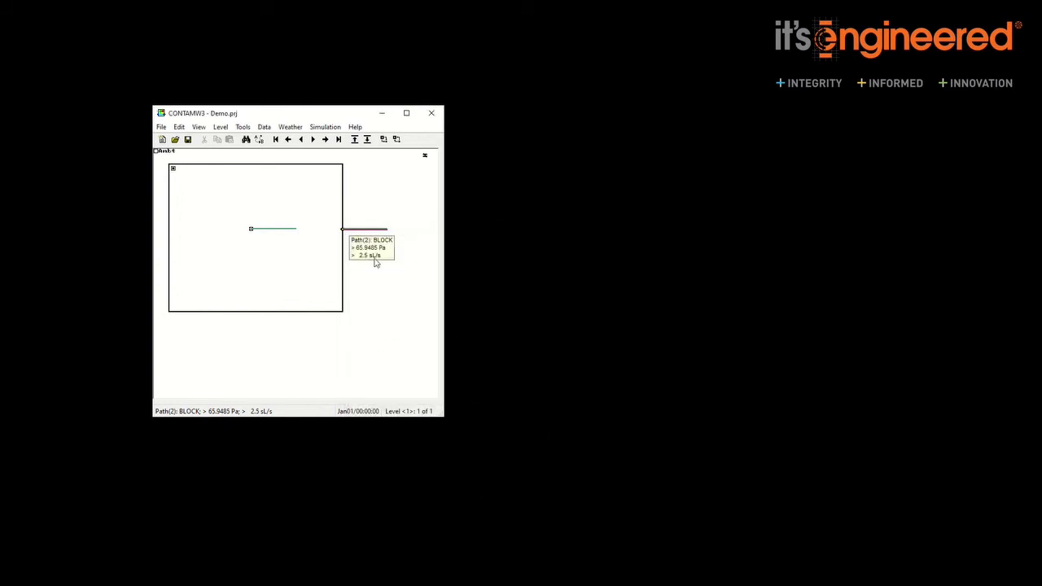
Rerun the steady-state simulation with the 3.6 cm²/m² leakage and check the wall path's pressure and airflow.
{"action": "left_click", "coordinate": [327, 127]}
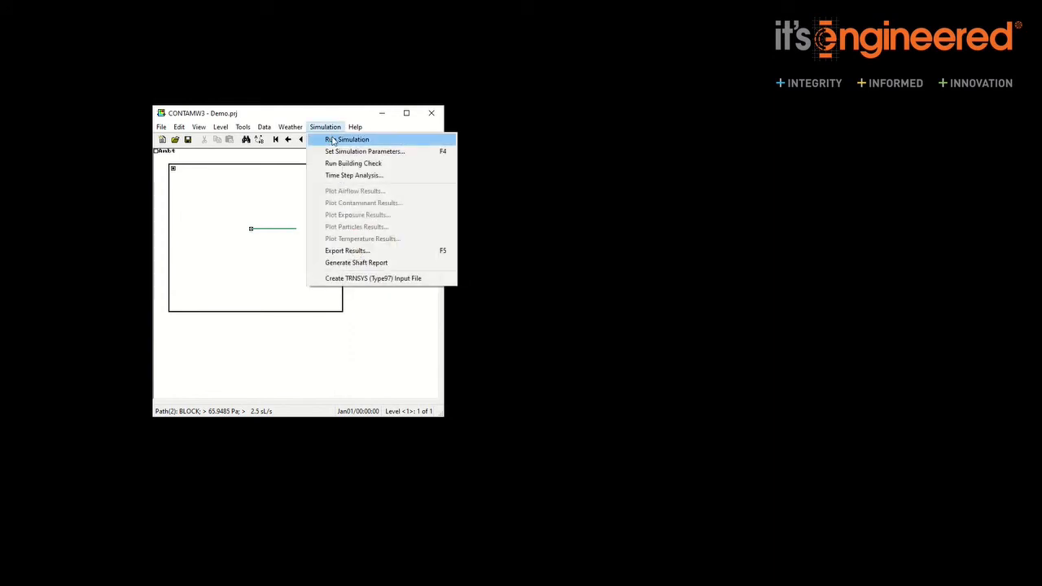
{"action": "left_click", "coordinate": [334, 138]}
{"action": "left_click", "coordinate": [462, 396]}
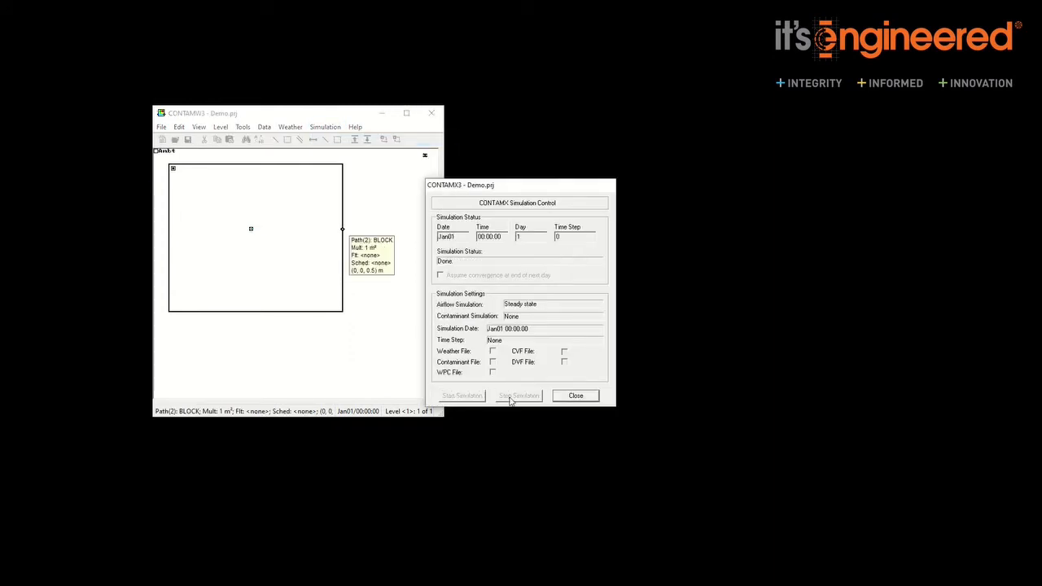
{"action": "left_click", "coordinate": [570, 397]}
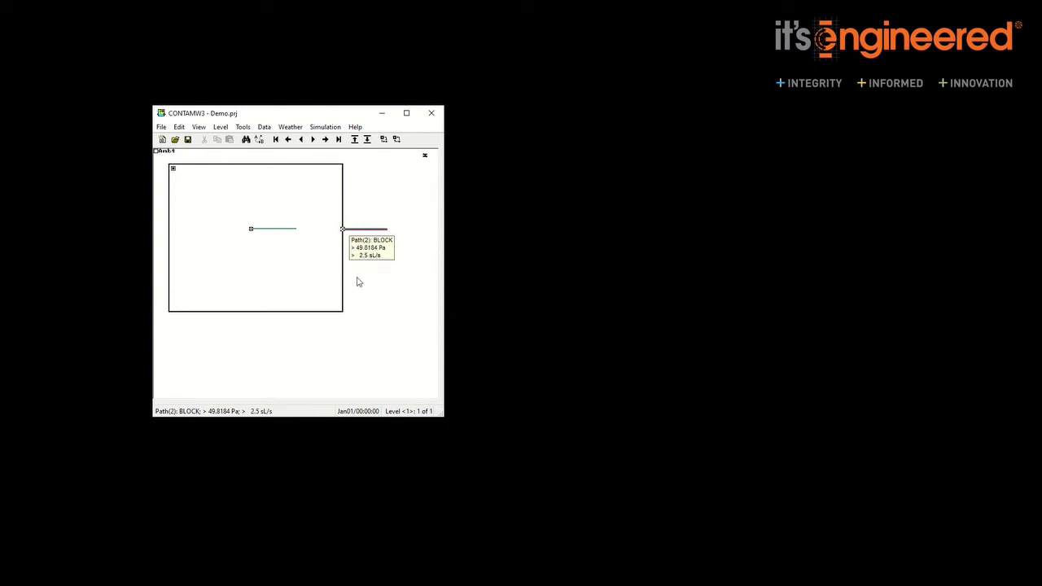
Review the BLOCK element's leakage area and reference conditions, leaving its definition as it is.
{"action": "double_click", "coordinate": [342, 230]}
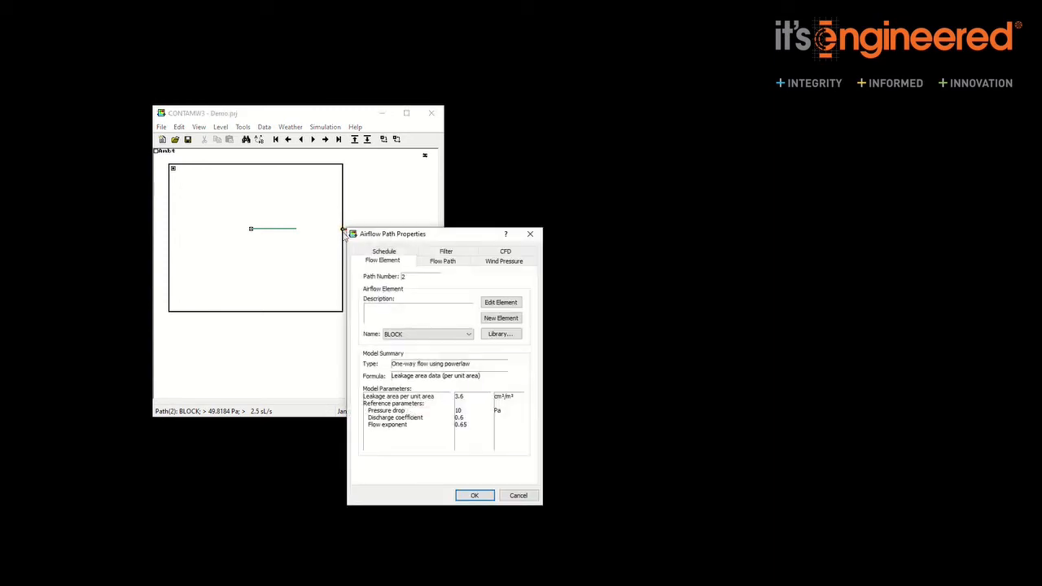
{"action": "left_click", "coordinate": [500, 303]}
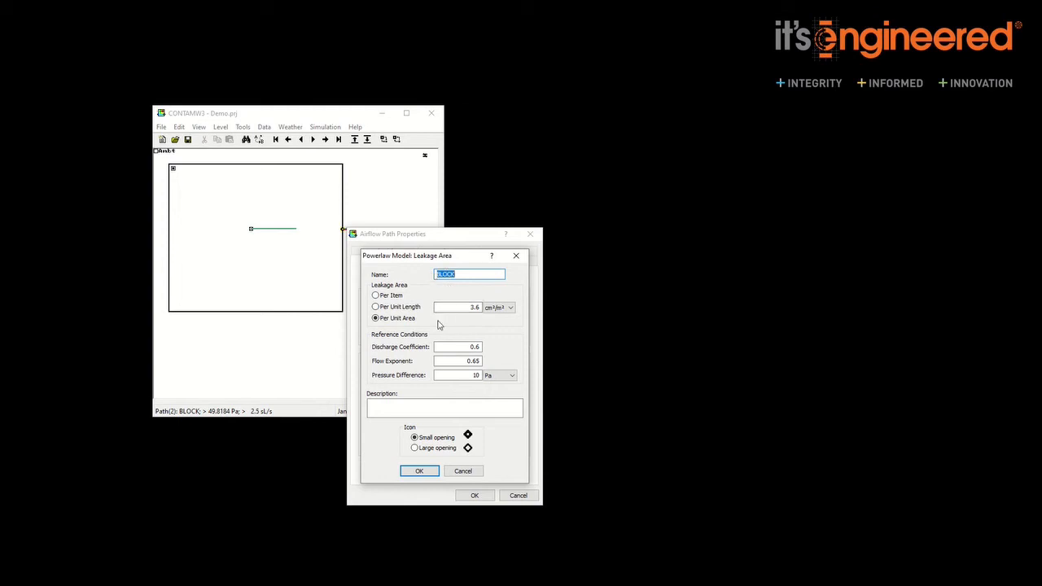
{"action": "left_click", "coordinate": [422, 474]}
{"action": "left_click", "coordinate": [476, 495]}
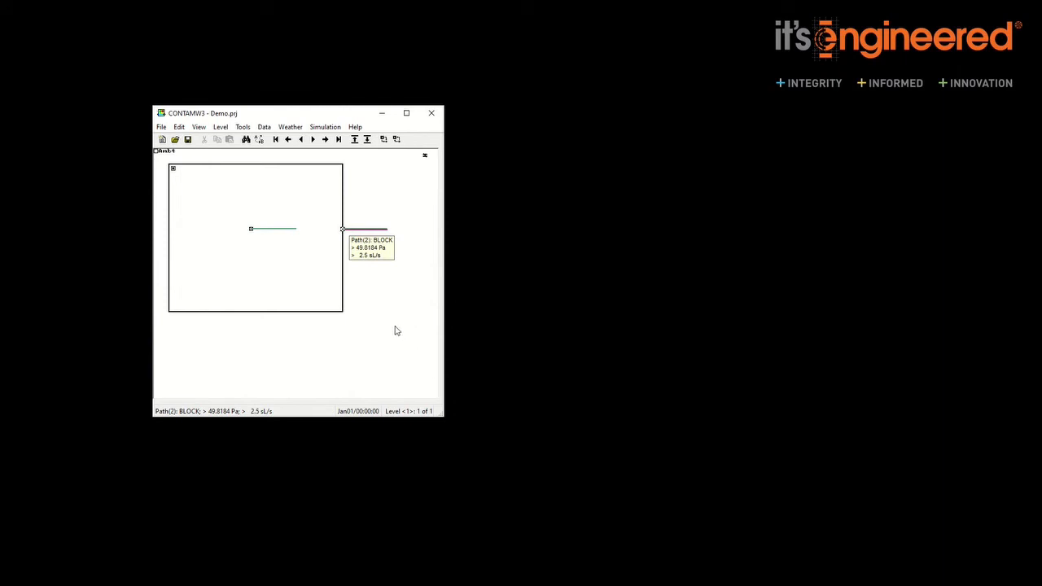
Set the total area of the right wall's flow path to 10 m².
{"action": "double_click", "coordinate": [341, 230]}
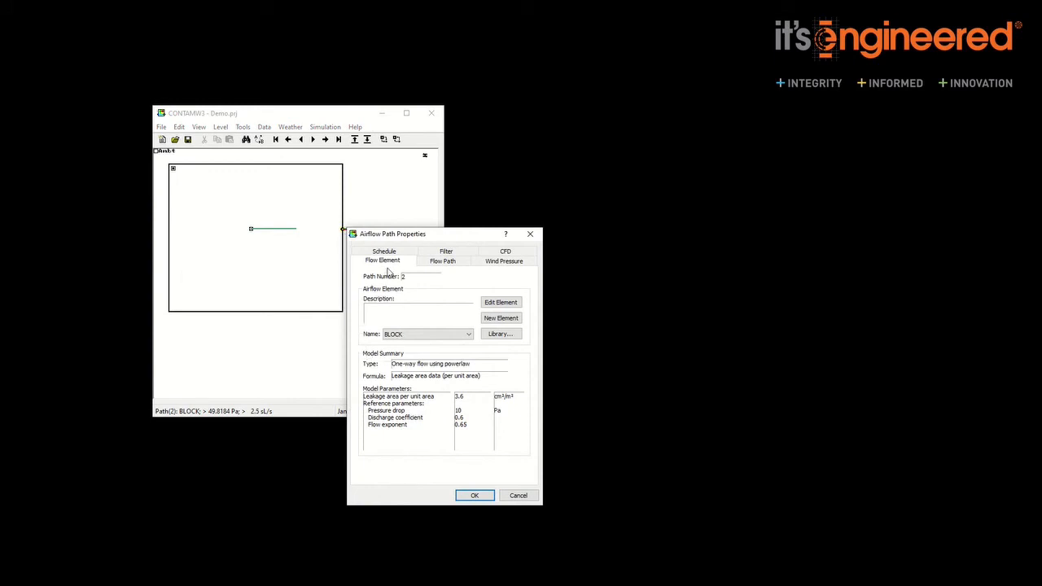
{"action": "left_click", "coordinate": [443, 262]}
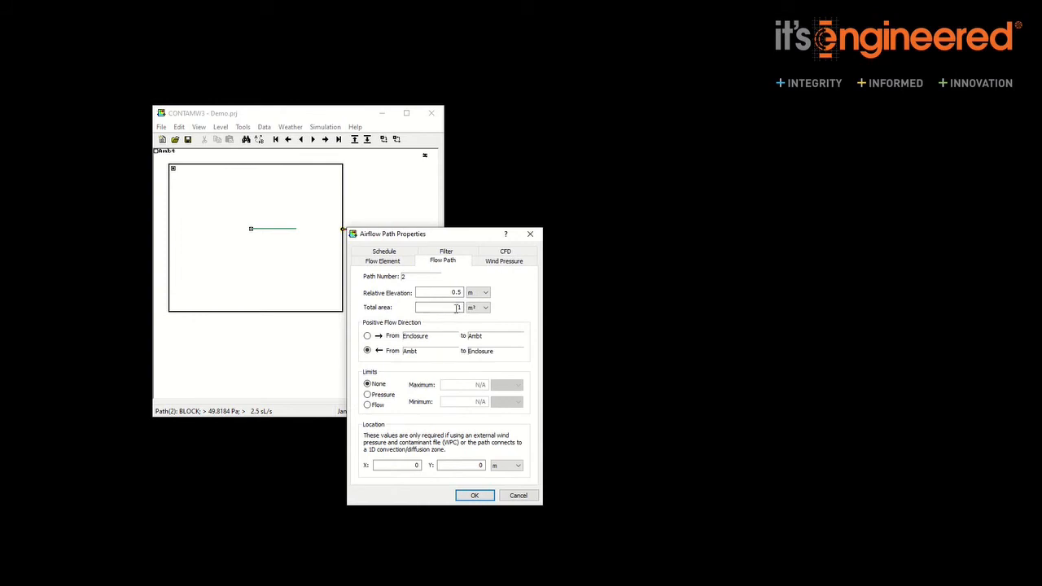
{"action": "double_click", "coordinate": [456, 308]}
{"action": "left_click", "coordinate": [477, 494]}
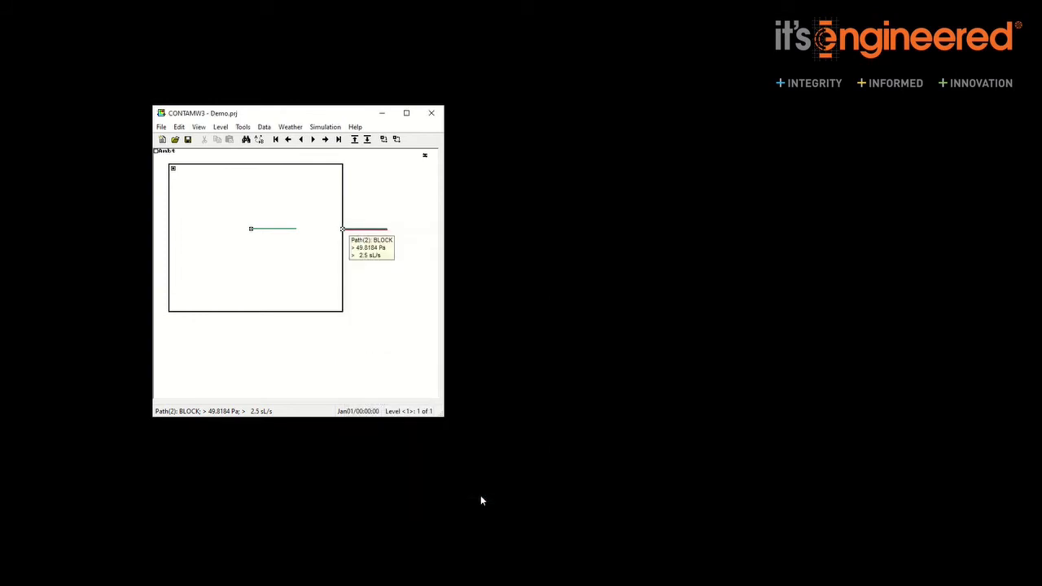
Run the simulation again with the 10 m² wall area and check the flow path's pressure and airflow.
{"action": "left_click", "coordinate": [325, 127]}
{"action": "left_click", "coordinate": [349, 136]}
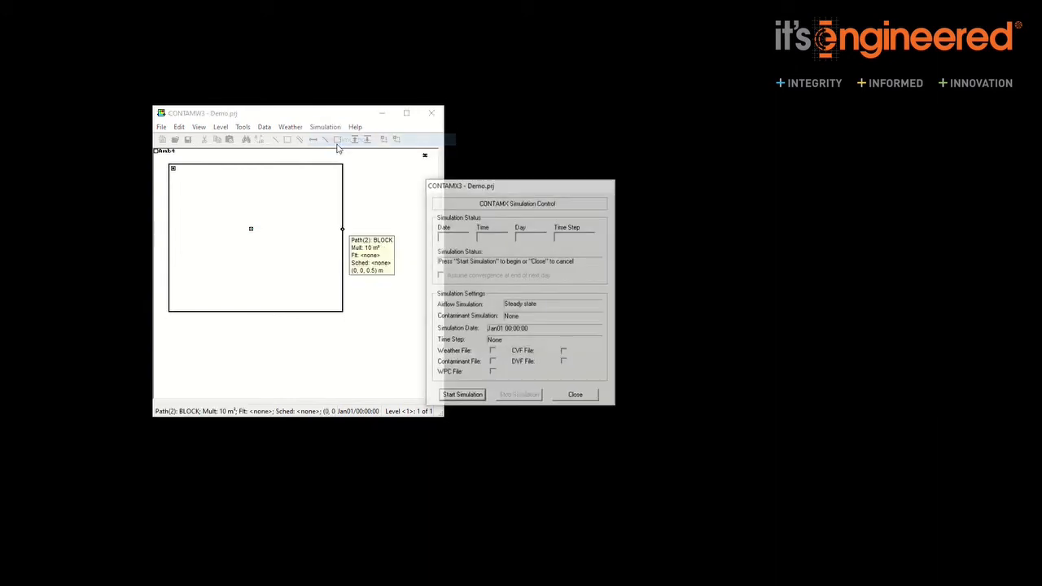
{"action": "left_click", "coordinate": [475, 396]}
{"action": "left_click", "coordinate": [567, 397]}
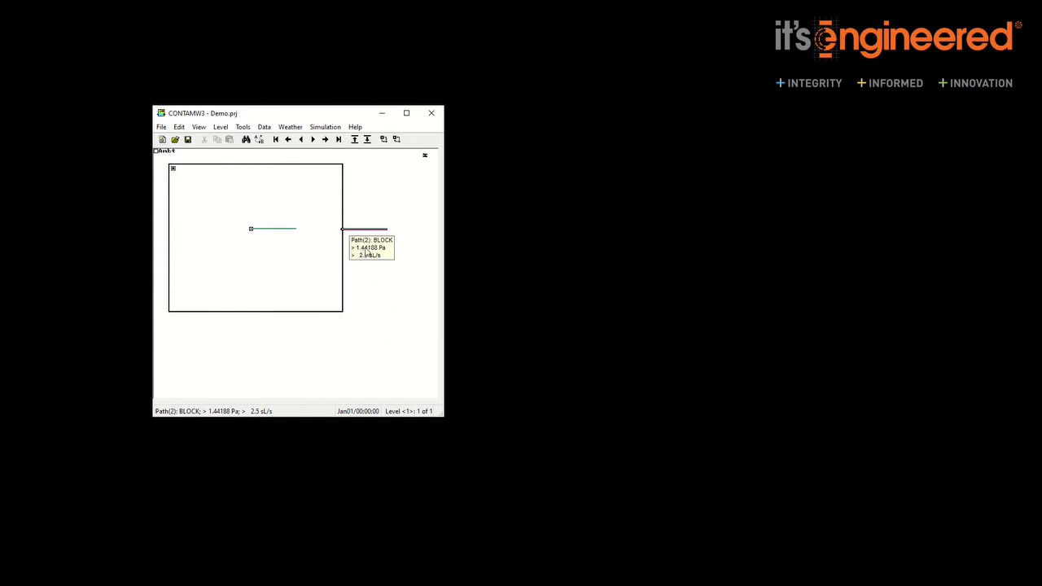
Set the supply point's design flow rate to 25 sL/s.
{"action": "double_click", "coordinate": [252, 230]}
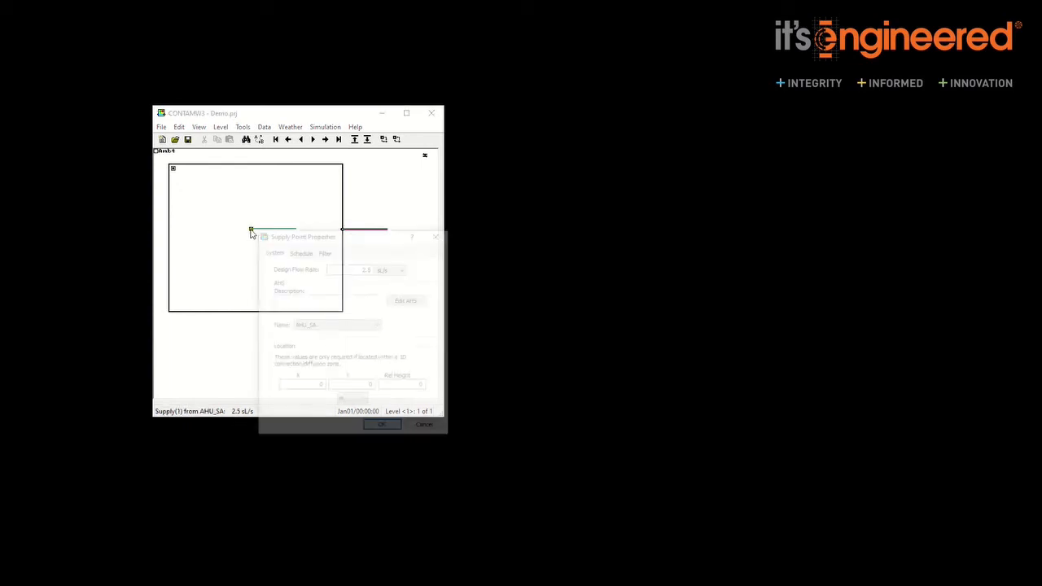
{"action": "left_click_drag", "start_coordinate": [348, 268], "coordinate": [377, 277]}
{"action": "type", "text": "2"}
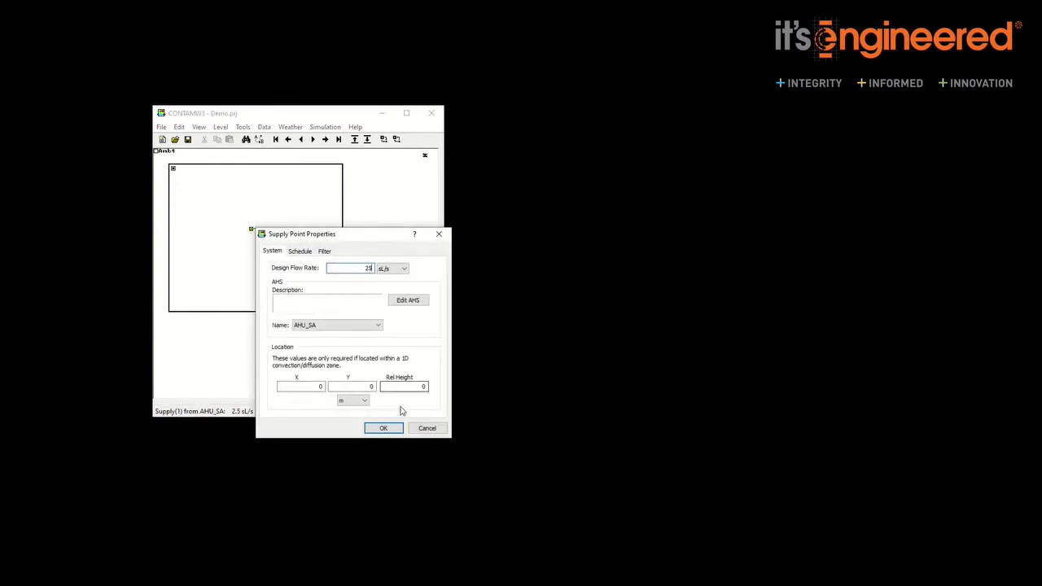
{"action": "left_click", "coordinate": [391, 429]}
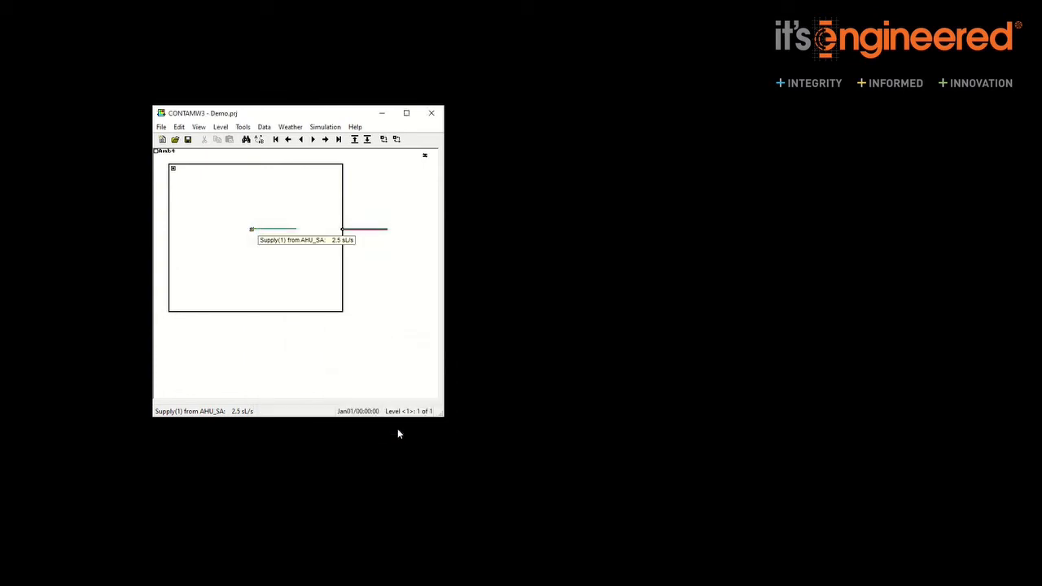
Run the steady-state simulation with the supply at 25 sL/s.
{"action": "left_click", "coordinate": [325, 127]}
{"action": "left_click", "coordinate": [332, 142]}
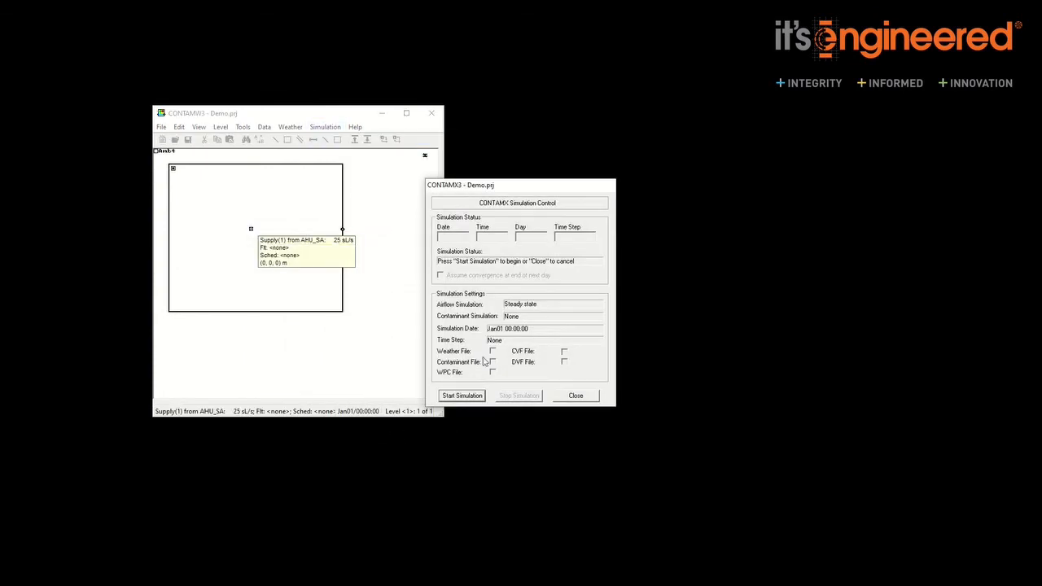
{"action": "left_click", "coordinate": [465, 398]}
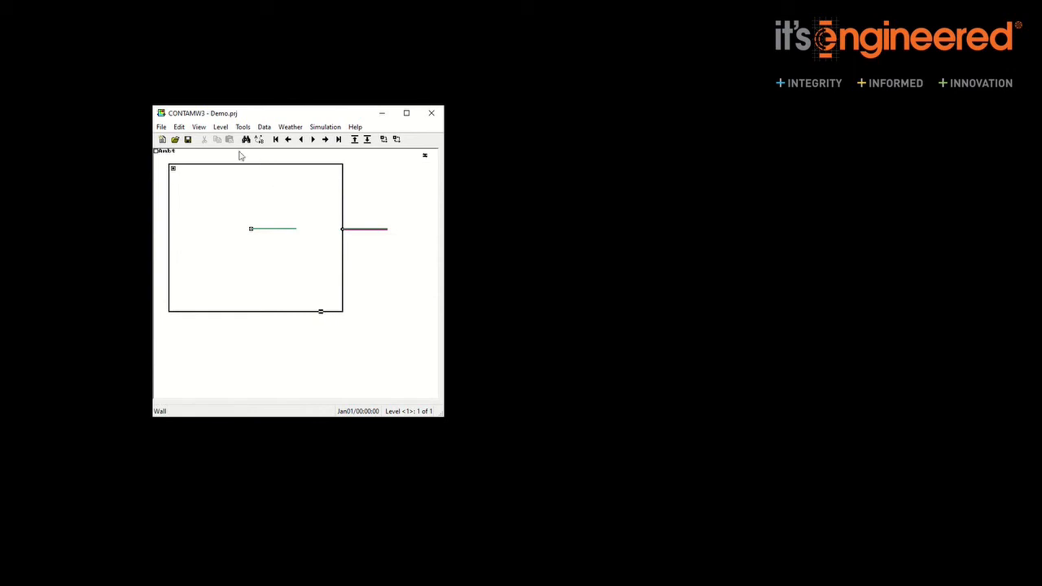
Leave the results display for normal editing and place a second flow path near the right end of the enclosure's bottom wall.
{"action": "left_click", "coordinate": [198, 128]}
{"action": "left_click", "coordinate": [208, 140]}
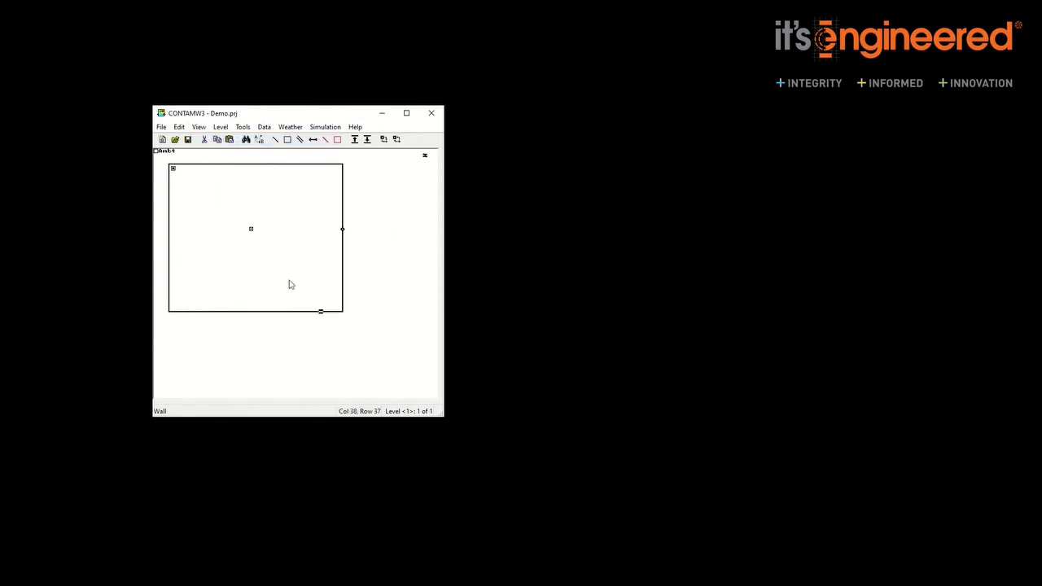
{"action": "right_click", "coordinate": [322, 312]}
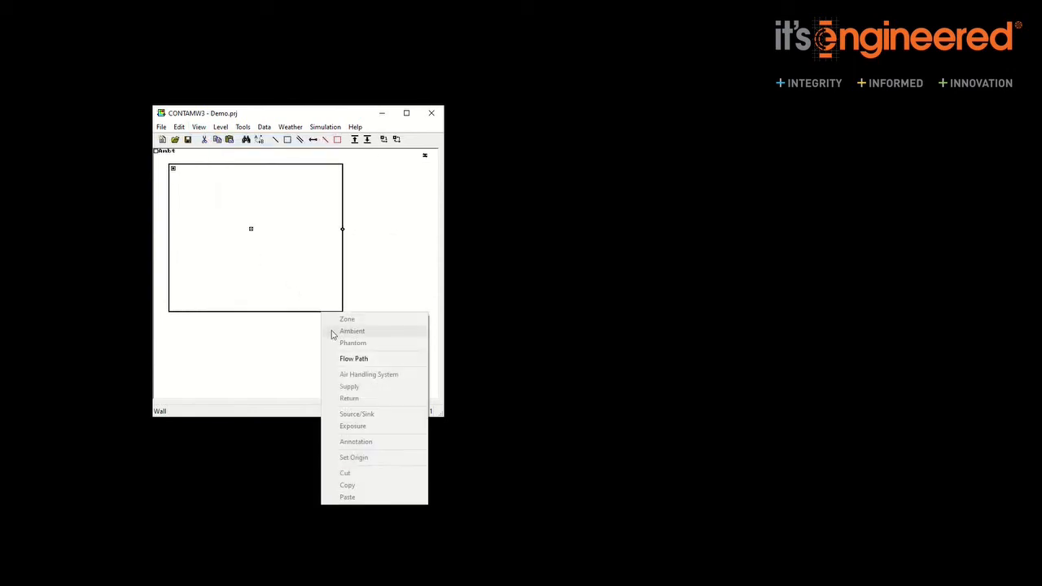
{"action": "left_click", "coordinate": [350, 362]}
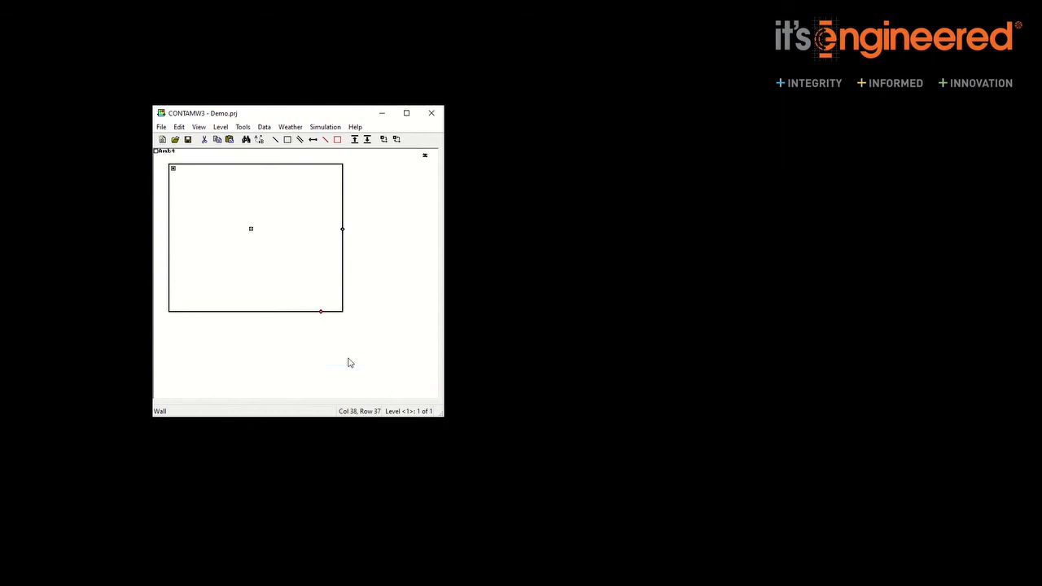
Assign the BLOCK airflow element to the bottom-wall flow path and review its leakage area definition without changing it.
{"action": "double_click", "coordinate": [322, 312]}
{"action": "left_click", "coordinate": [375, 355]}
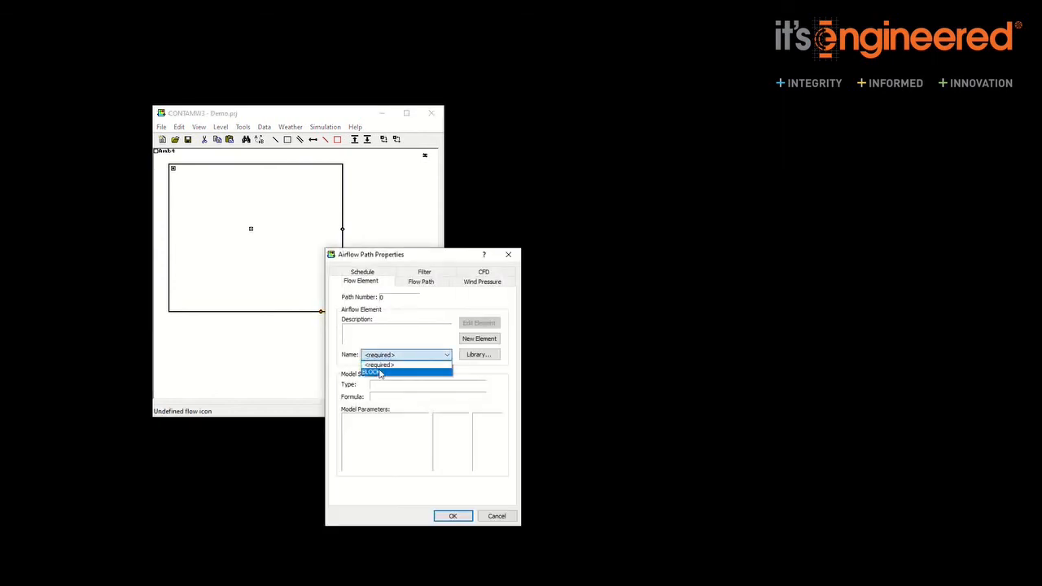
{"action": "left_click", "coordinate": [379, 372]}
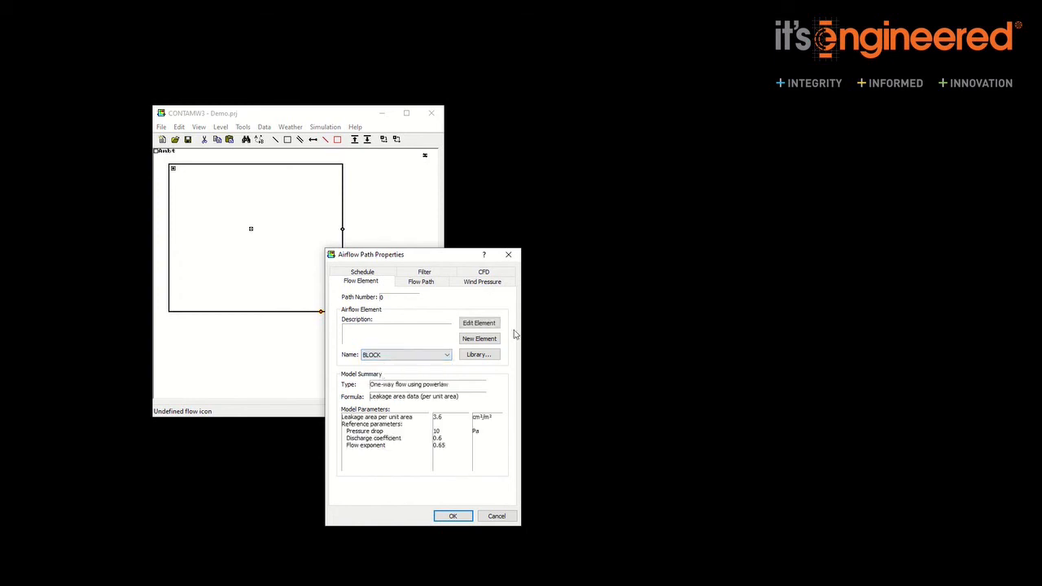
{"action": "left_click", "coordinate": [479, 323]}
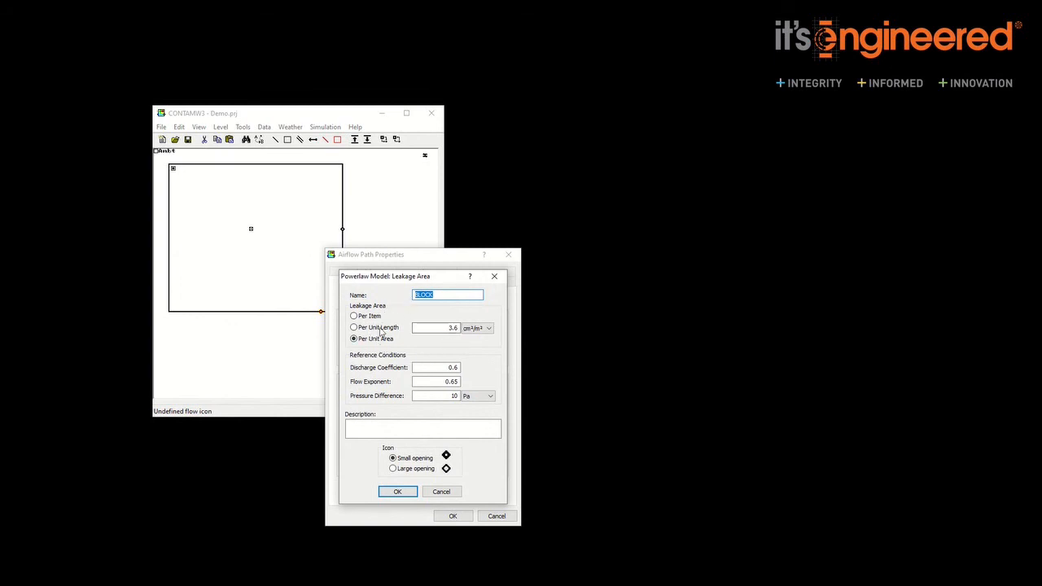
{"action": "left_click", "coordinate": [396, 491]}
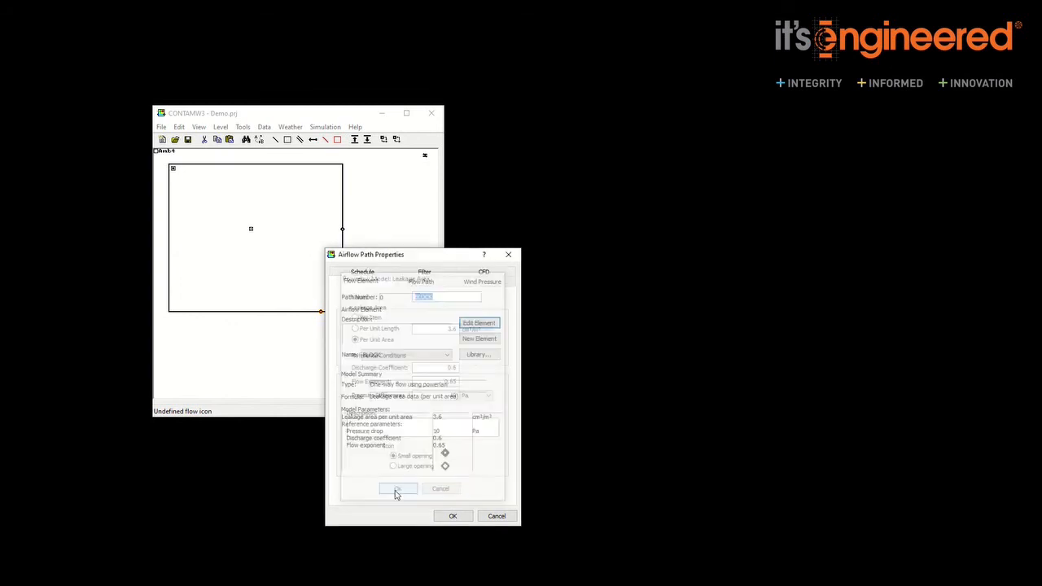
Set the bottom-wall flow path's total area to 5 m² and accept its properties.
{"action": "left_click", "coordinate": [420, 283]}
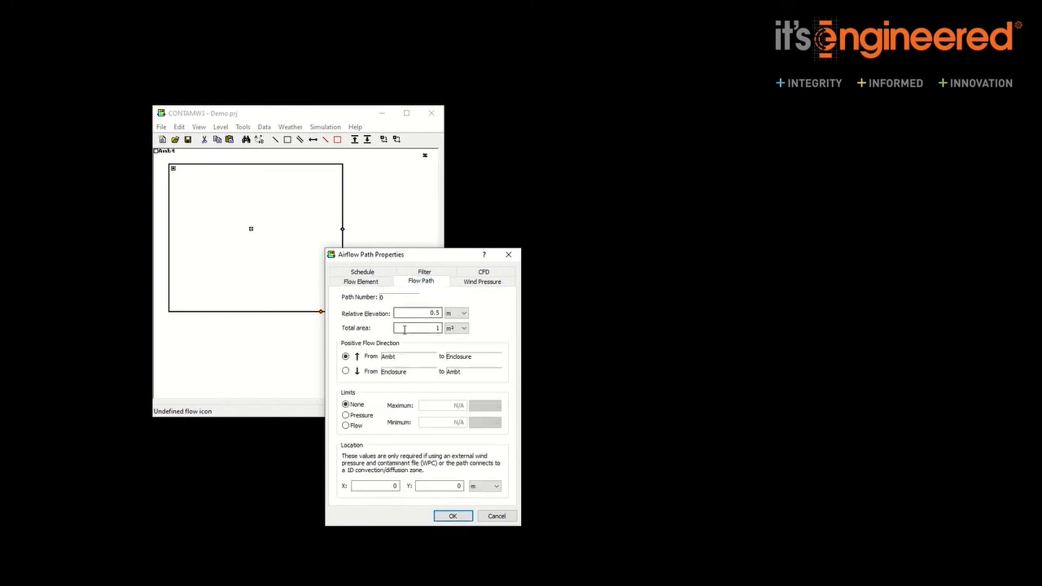
{"action": "double_click", "coordinate": [437, 328]}
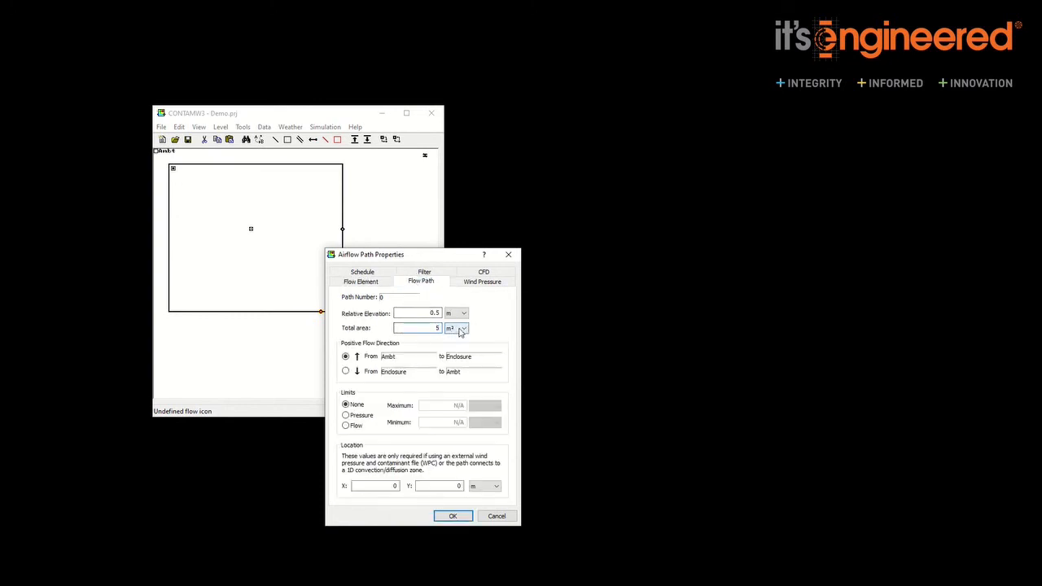
{"action": "left_click", "coordinate": [457, 517]}
Run the steady-state simulation with both leakage paths and check the supply flow and each path's pressure and airflow.
{"action": "left_click", "coordinate": [325, 127]}
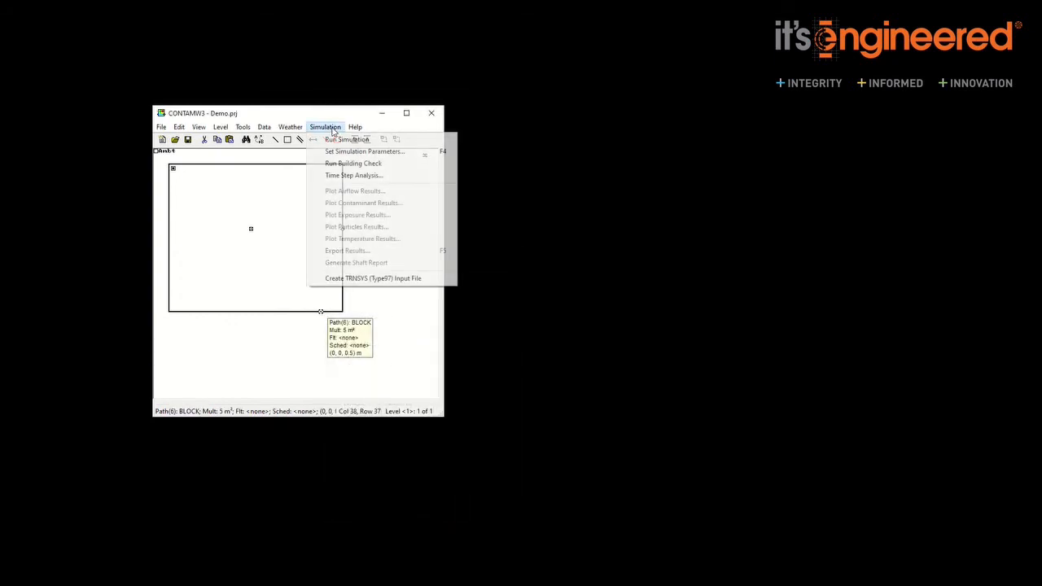
{"action": "left_click", "coordinate": [354, 137]}
{"action": "left_click", "coordinate": [462, 395]}
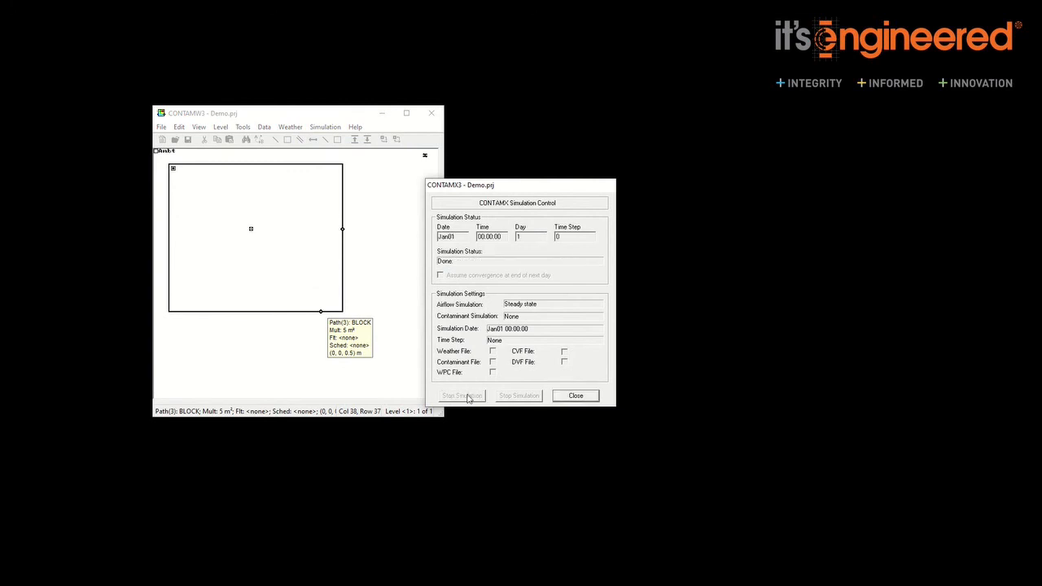
{"action": "left_click", "coordinate": [574, 395]}
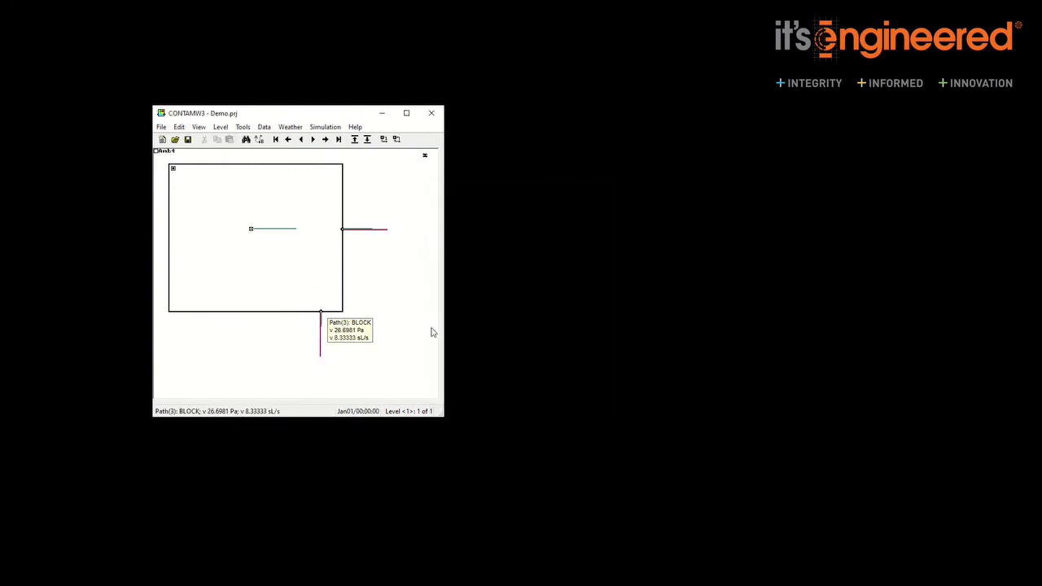
{"action": "mouse_move", "coordinate": [250, 231]}
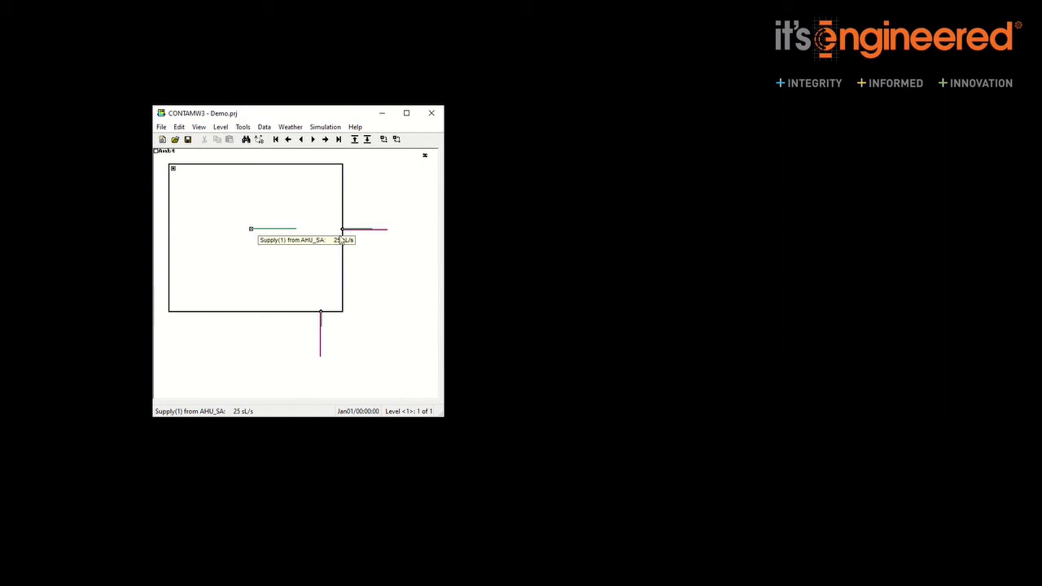
{"action": "mouse_move", "coordinate": [344, 235]}
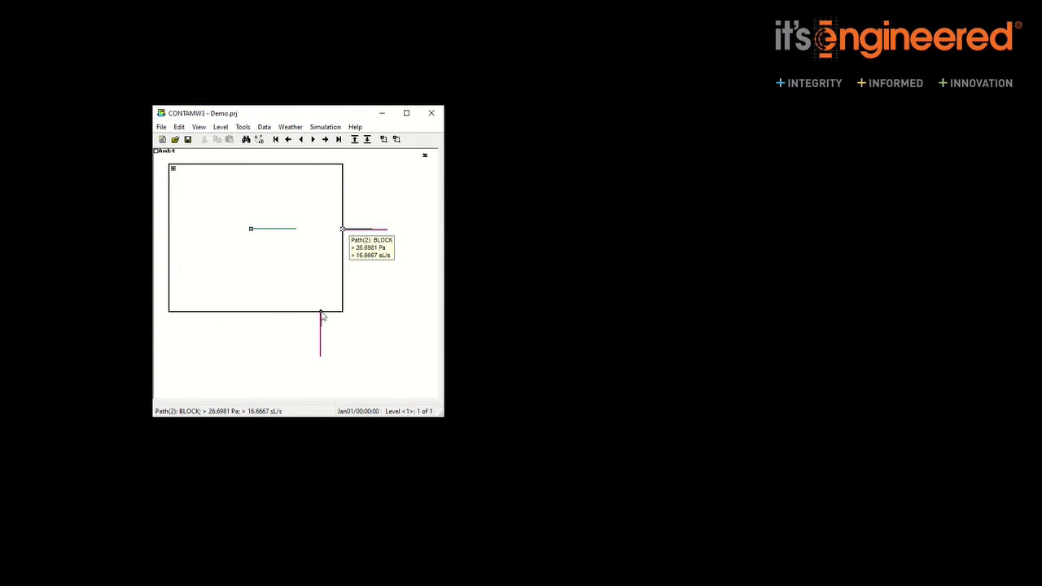
{"action": "mouse_move", "coordinate": [321, 315]}
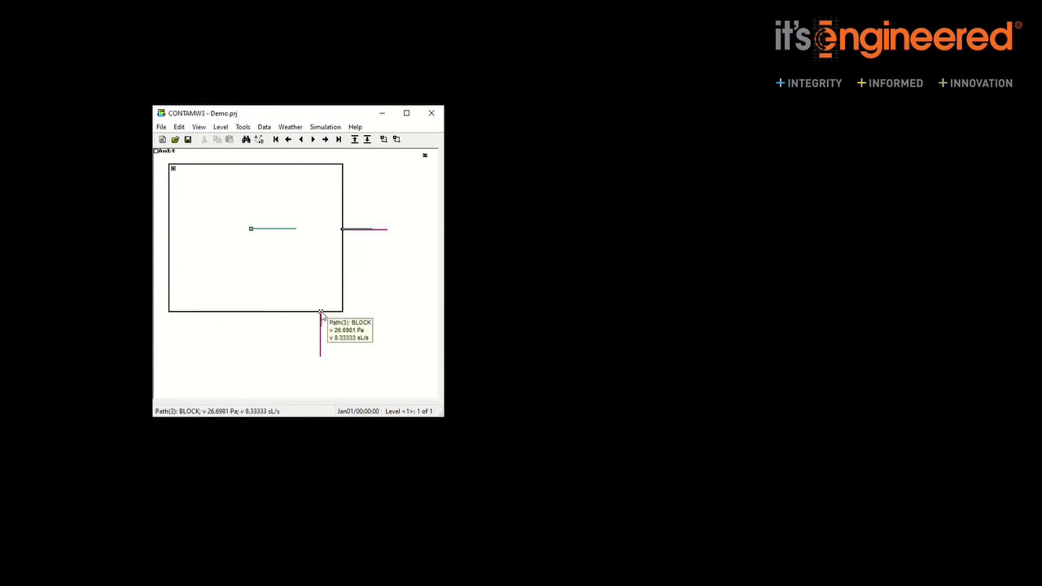